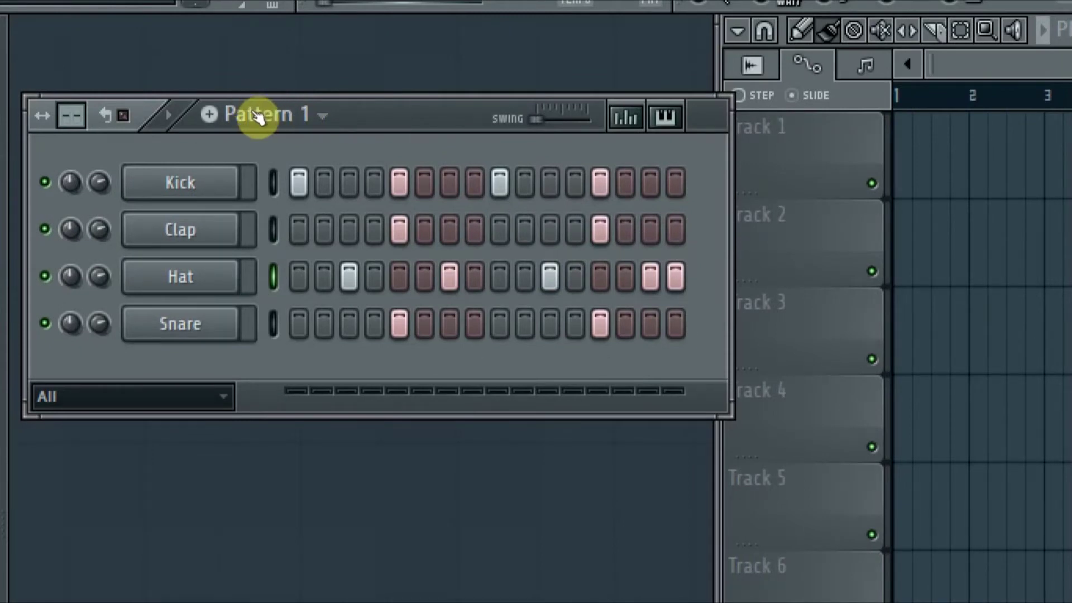
Step: Create a new empty Pattern 2 and bring up its blank name prompt
key("F4")
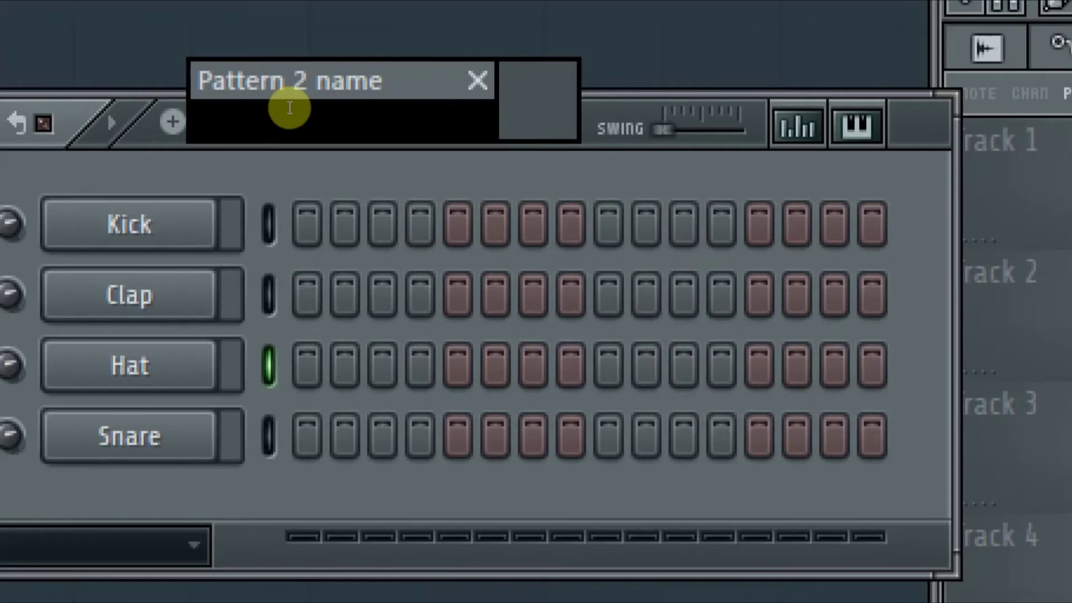
Step: Name Pattern 2 'myu san awng'
type("myu san awng")
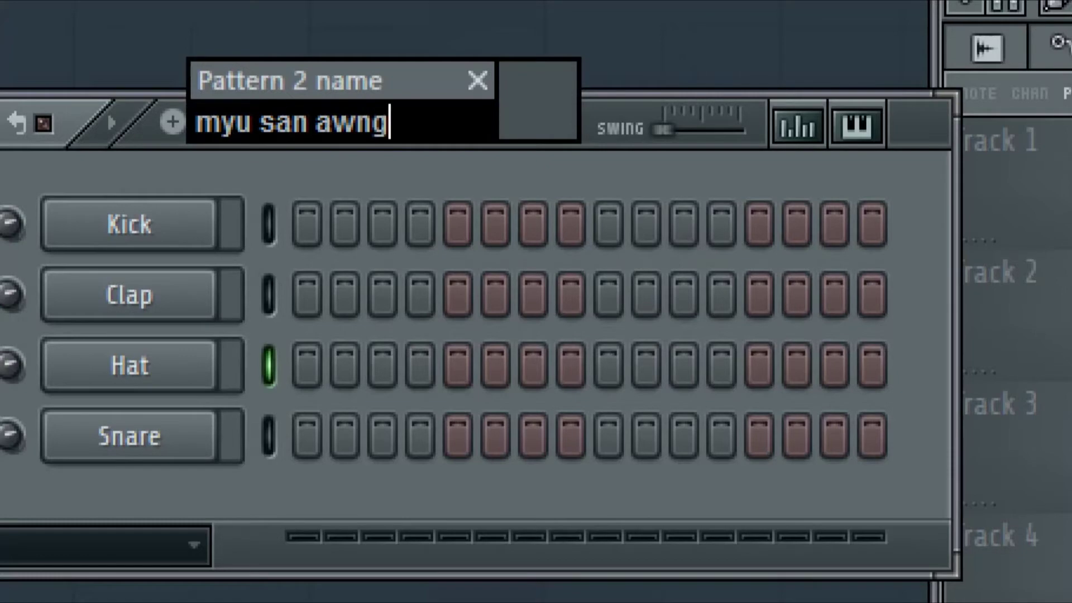
key("Return")
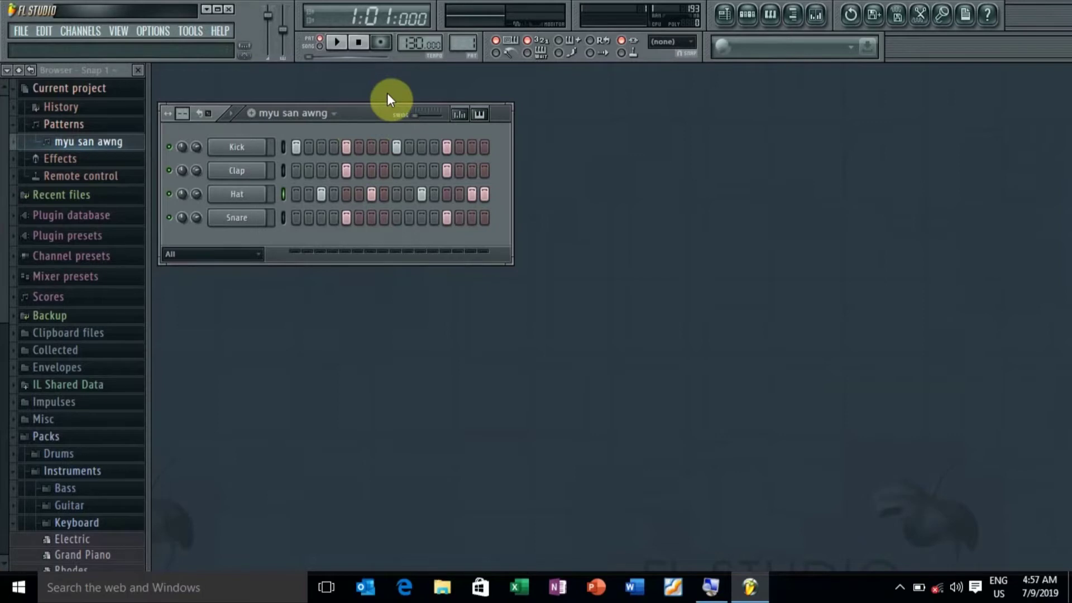
Step: In the Playlist, leave 'myu san awng' clips at bars 1 and 2 of Track 1, then select both
key("F5")
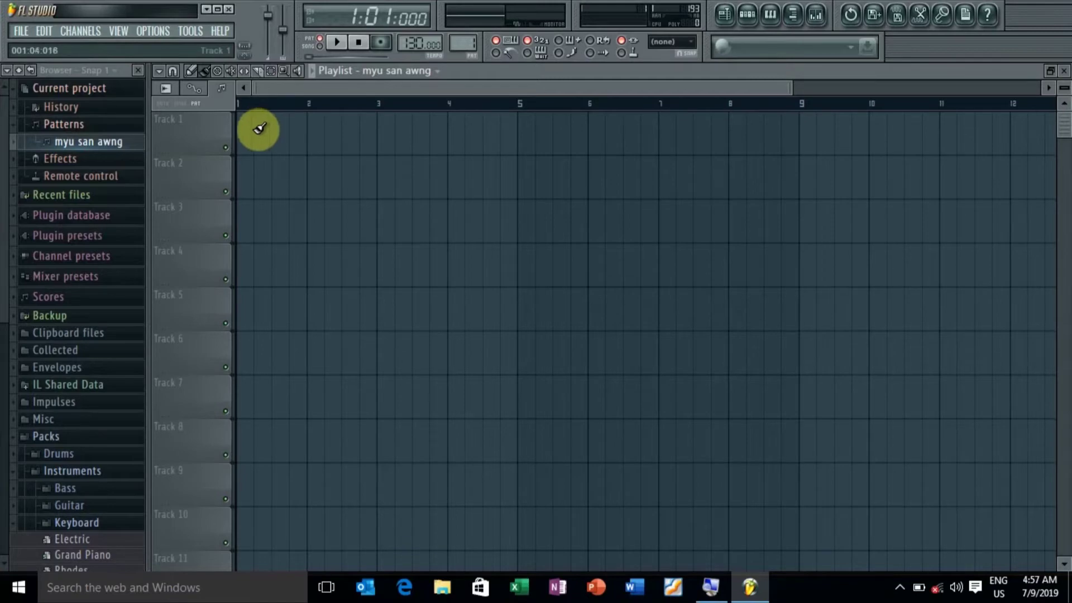
left_click(235, 126)
left_click(241, 124)
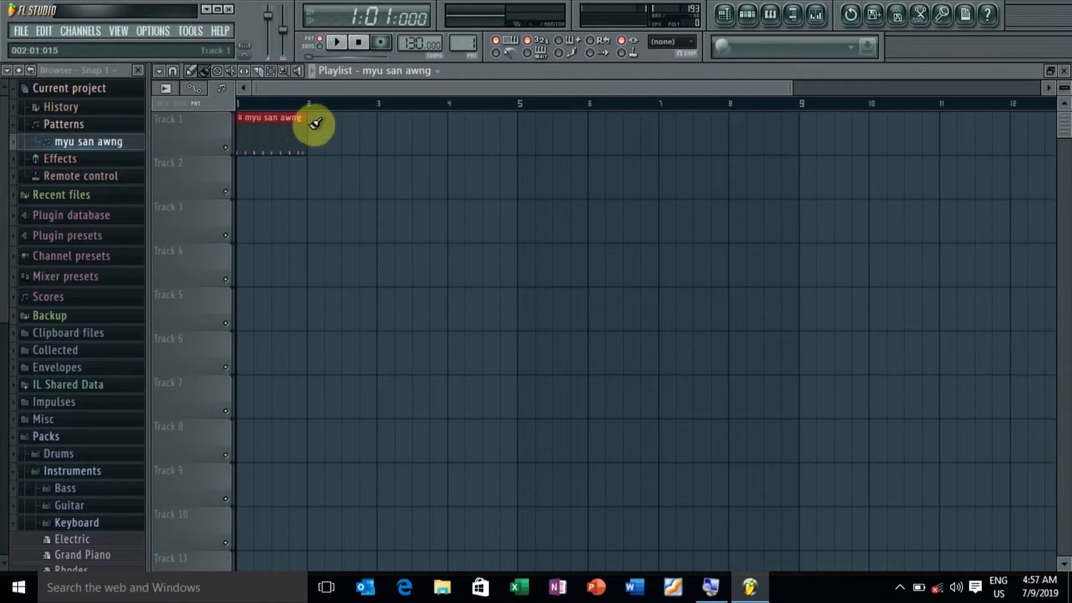
left_click(317, 122)
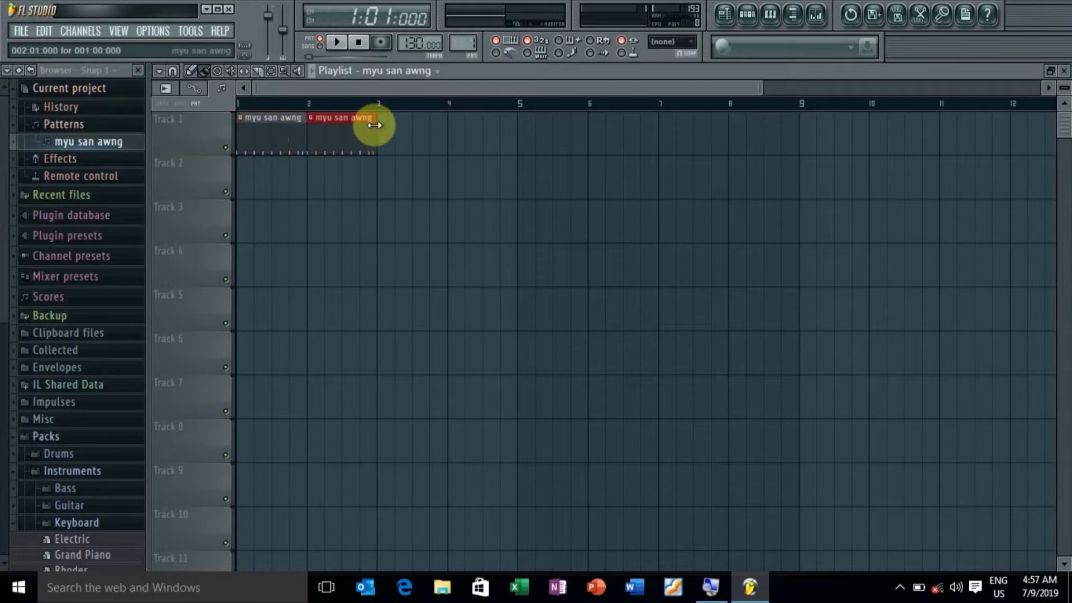
left_click(384, 128)
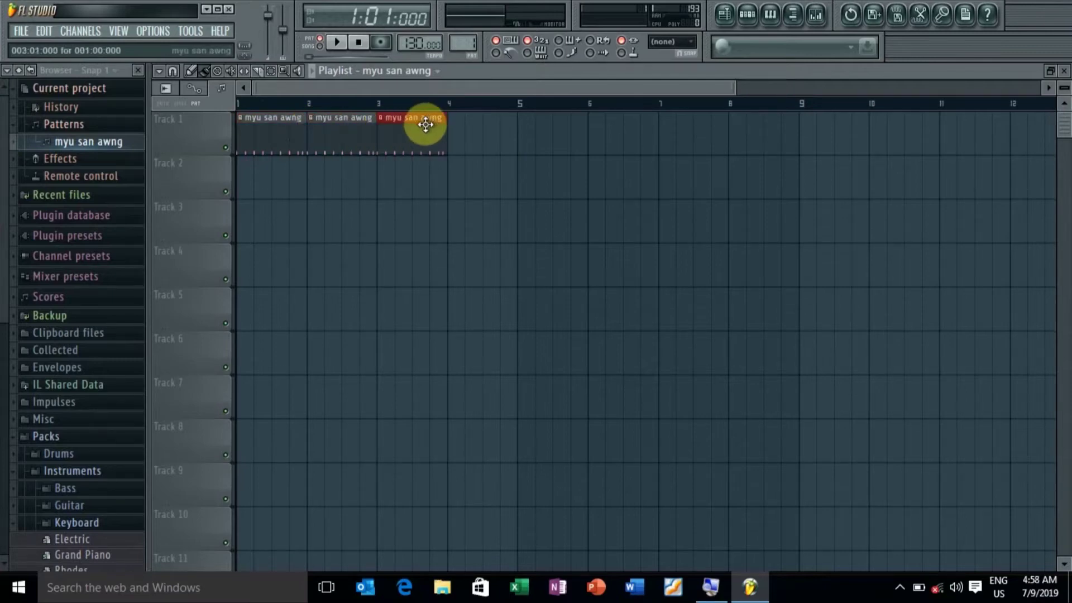
left_click(455, 131)
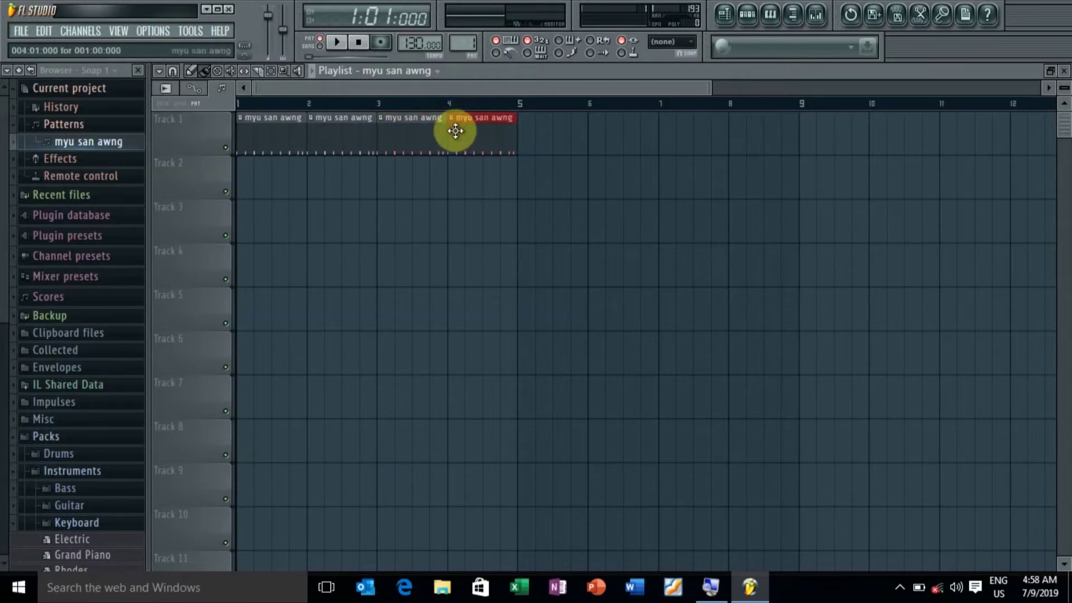
right_click(483, 125)
right_click(415, 136)
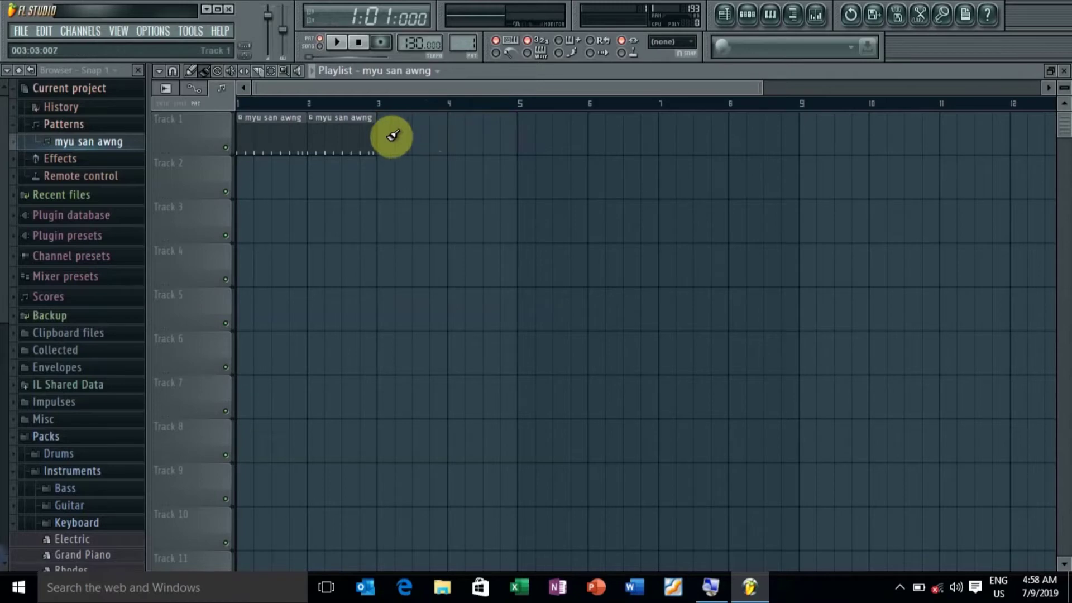
key("ctrl+a")
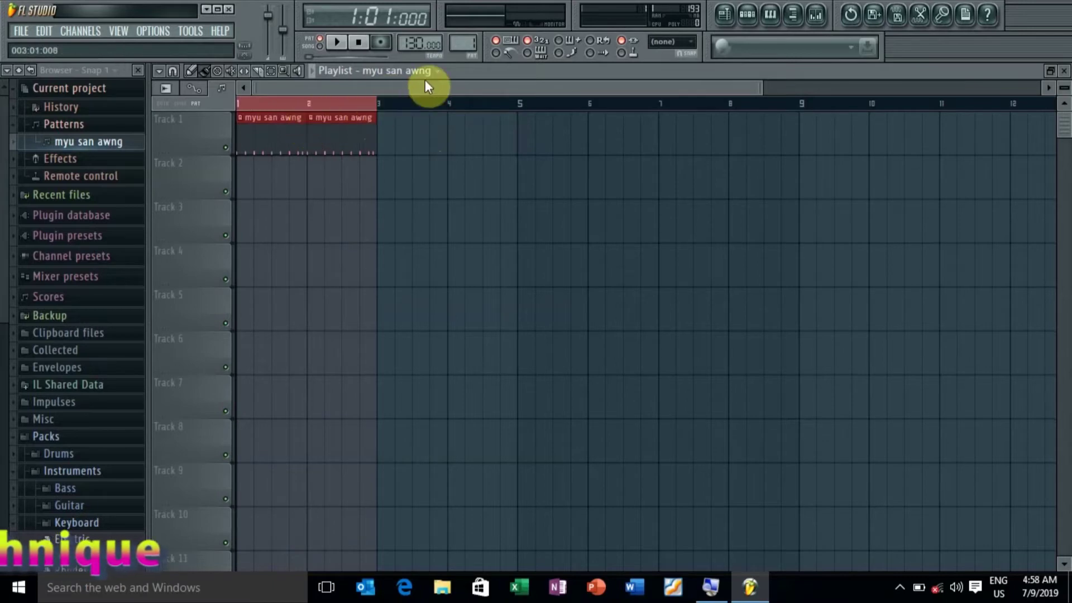
Step: Duplicate the two clips so Track 1 holds four 'myu san awng' clips across bars 1–4
left_click(462, 83)
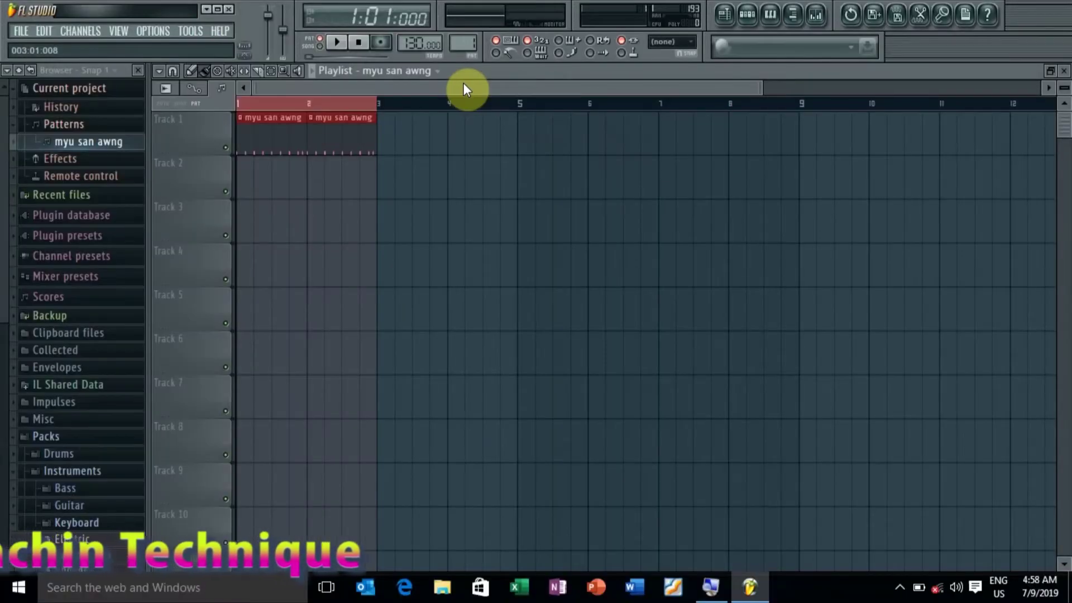
left_click(464, 83)
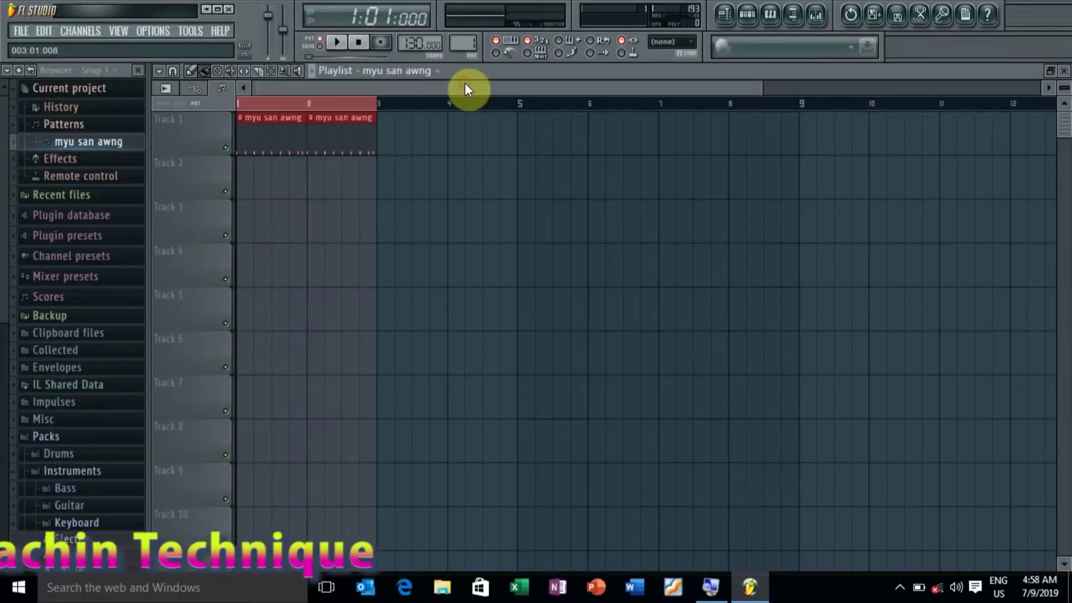
left_click_drag(476, 82, 543, 80)
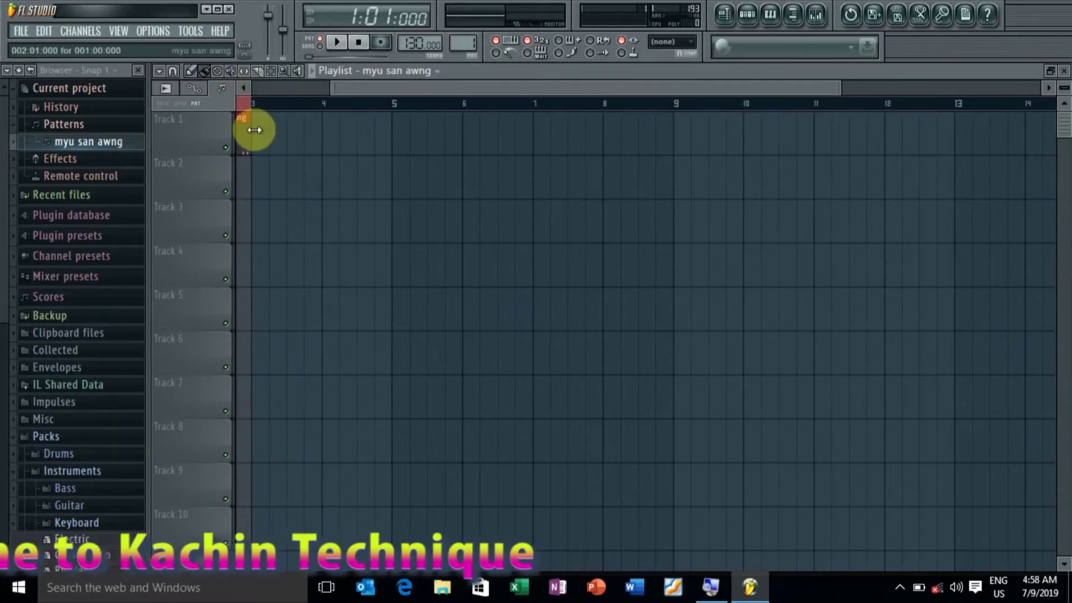
key("ctrl+b")
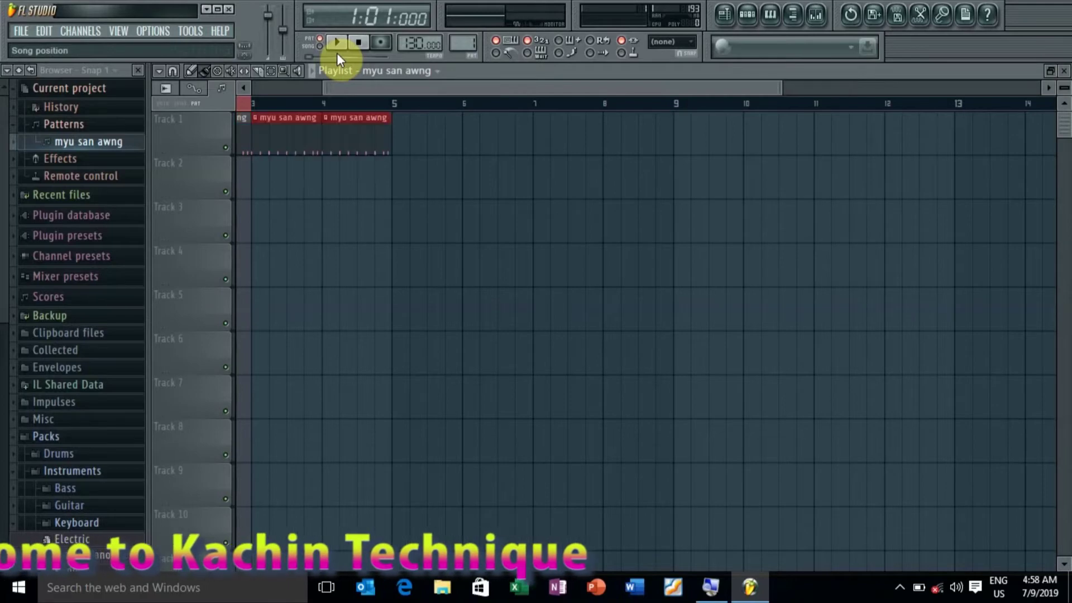
left_click_drag(433, 80, 314, 83)
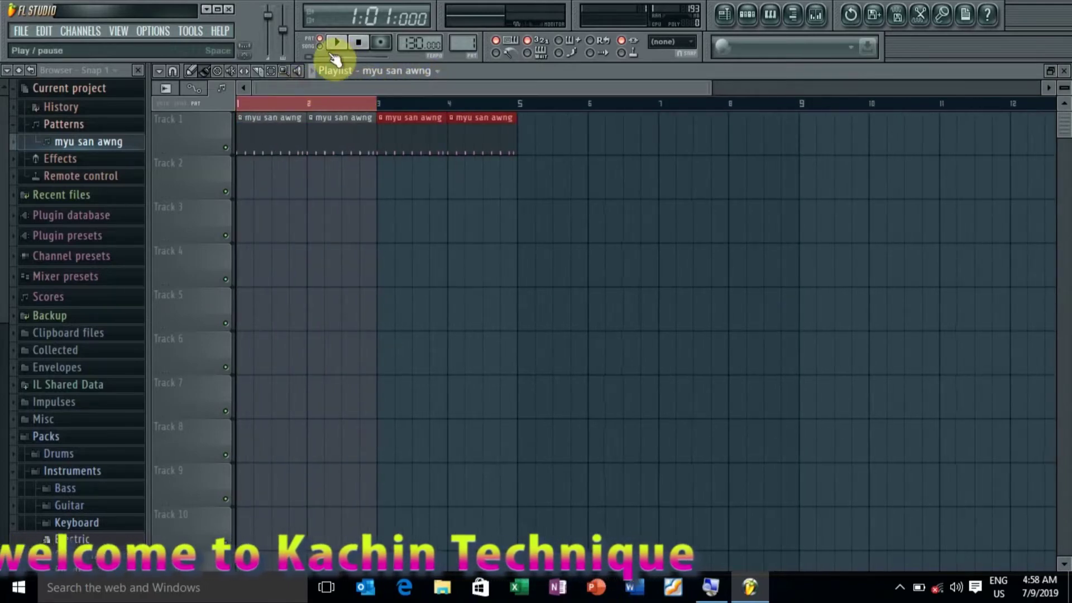
Step: Play the whole arrangement in SONG mode, then stop
left_click(322, 47)
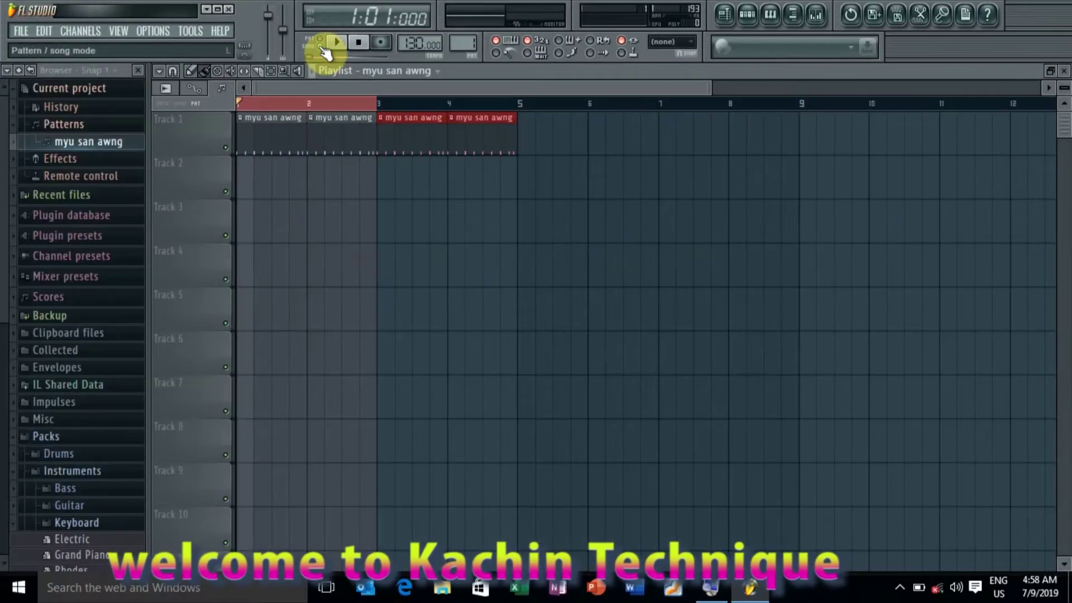
left_click(336, 42)
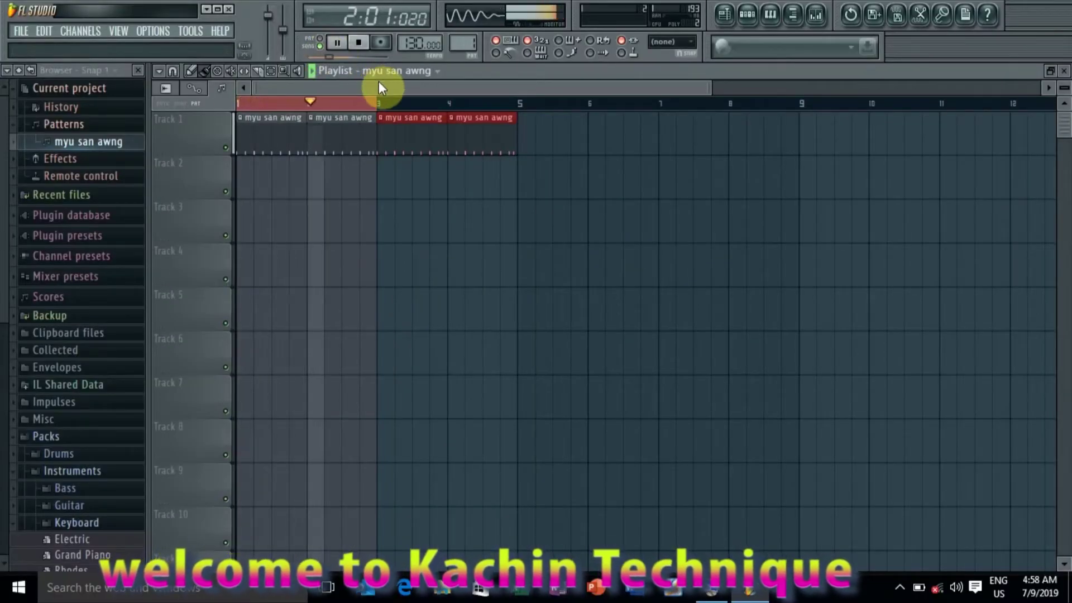
key("space")
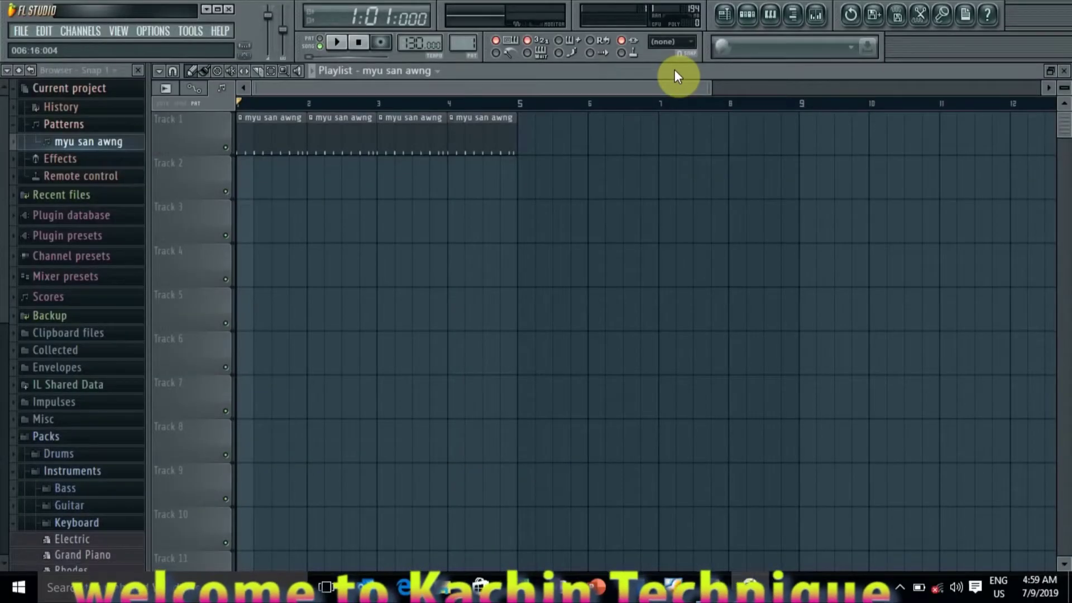
Step: Restore the Playlist to a smaller window beside the Channel Rack and expand Packs > Drums in the browser
double_click(674, 69)
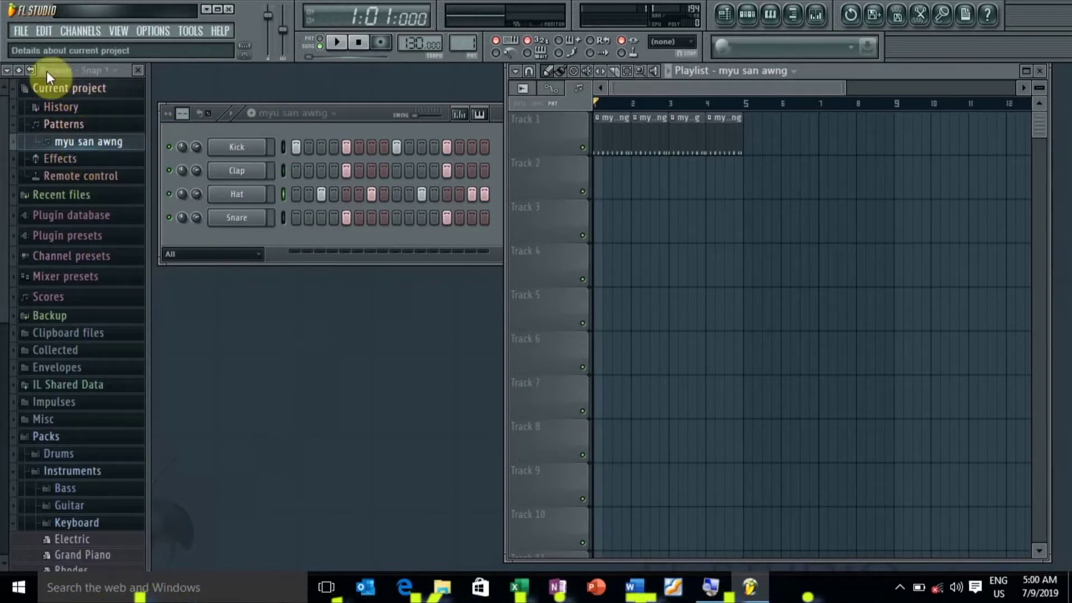
left_click(25, 88)
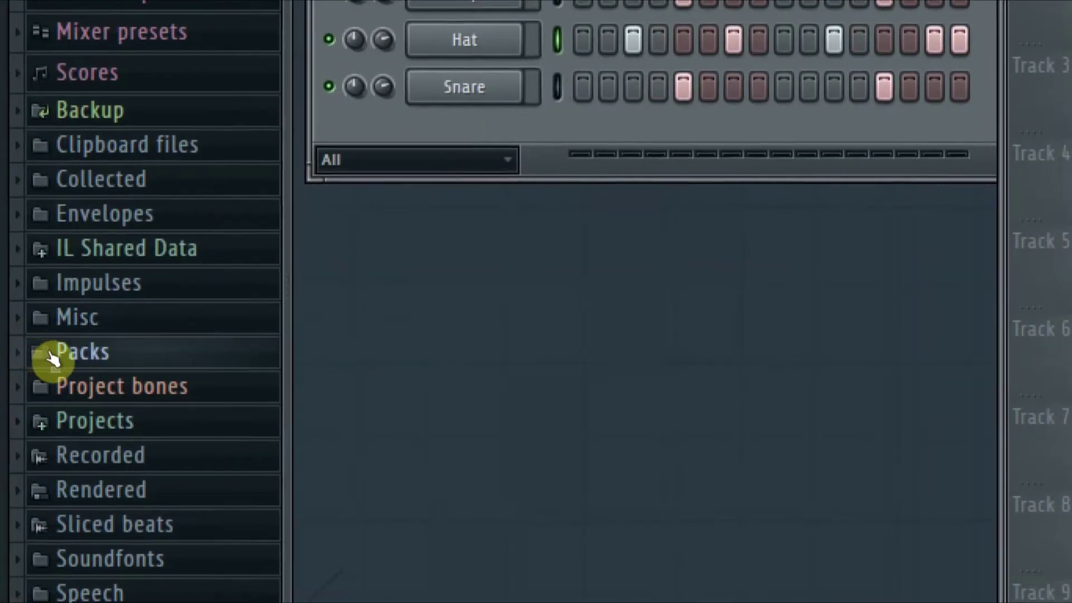
left_click(25, 352)
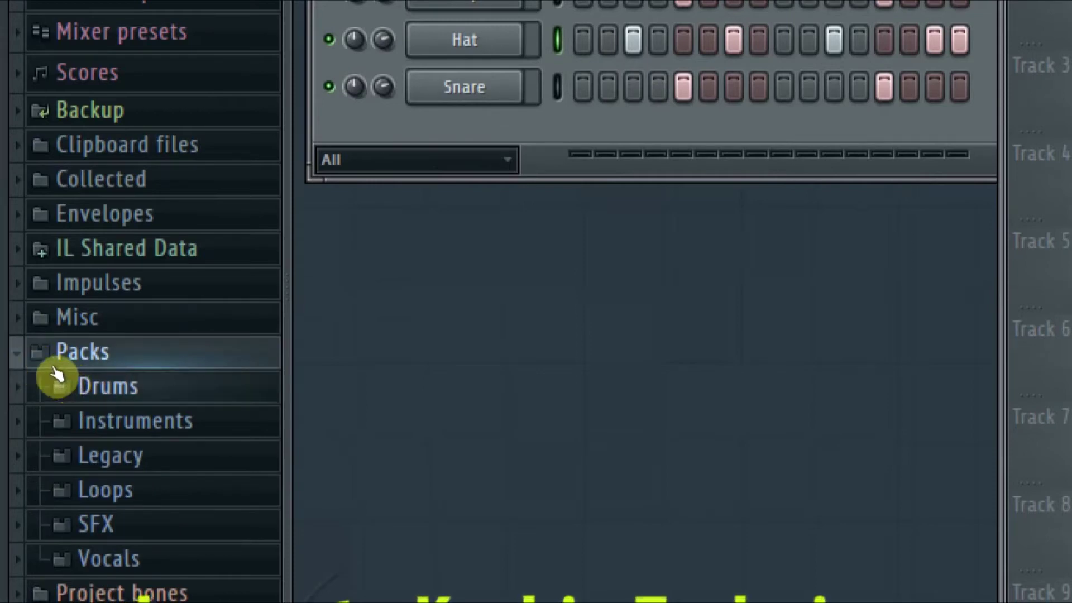
left_click(60, 381)
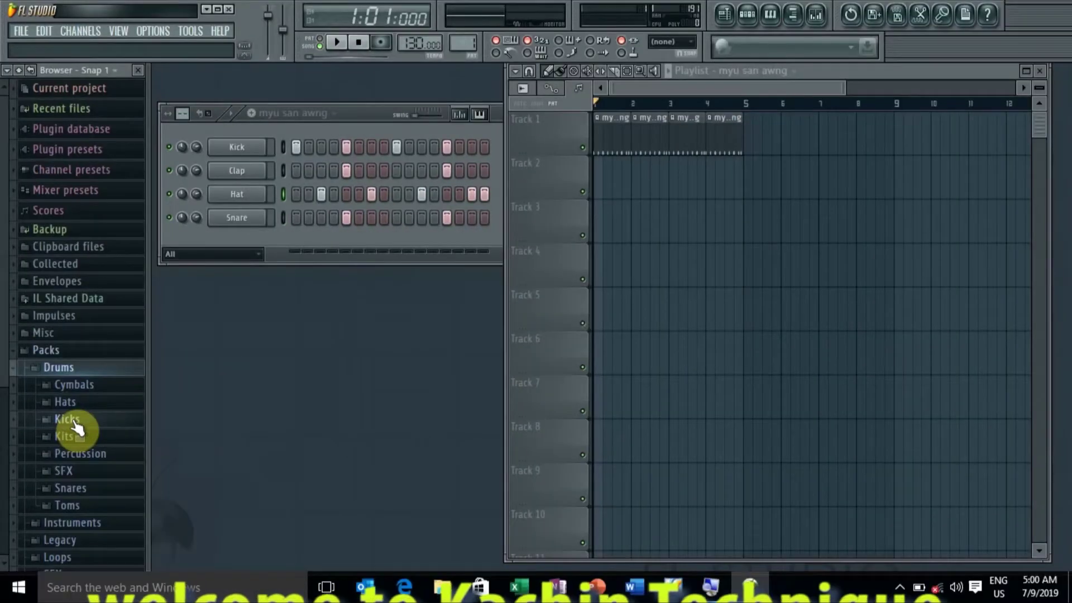
Step: Audition kick samples in Packs > Drums > Kicks, settling on FPC 3 Kick
left_click(73, 422)
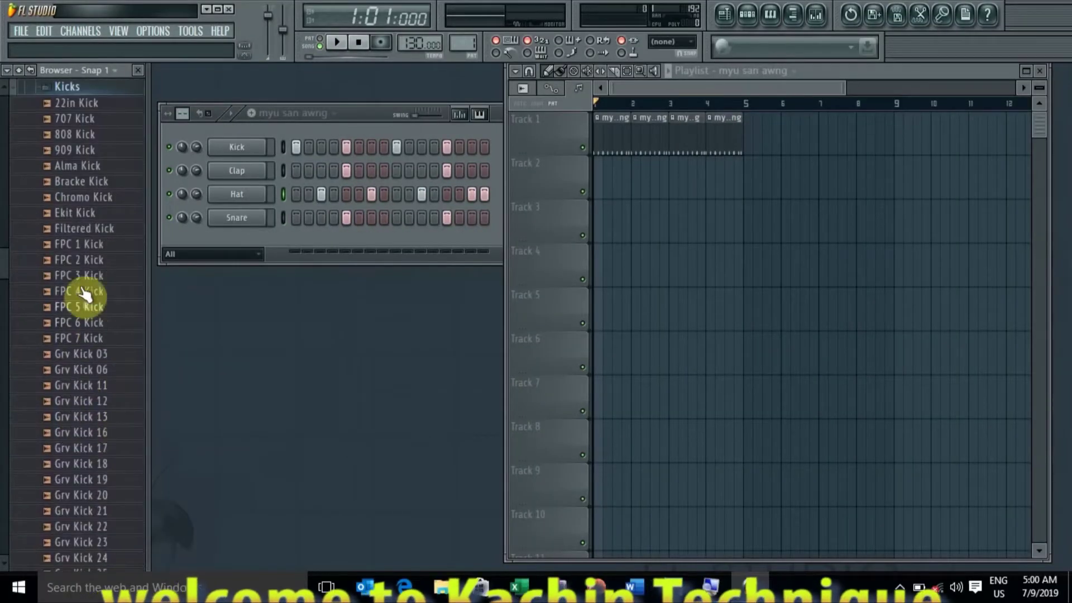
left_click(79, 230)
left_click(78, 168)
left_click(84, 275)
left_click(84, 369)
left_click(83, 416)
left_click(76, 479)
left_click(74, 541)
left_click(77, 557)
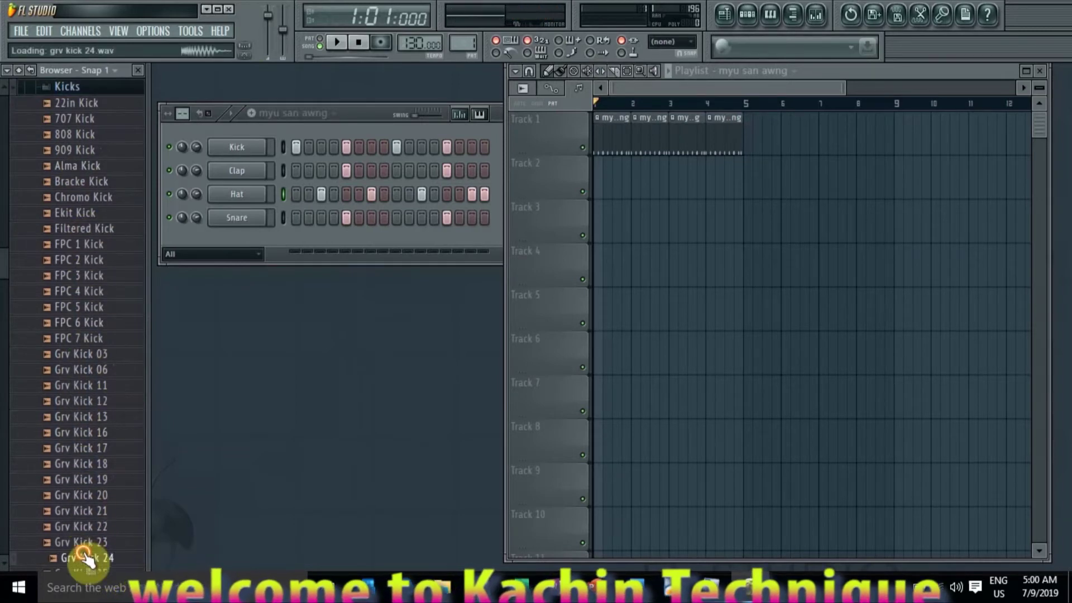
left_click(90, 448)
left_click(78, 335)
left_click(73, 243)
left_click(72, 212)
left_click(75, 181)
left_click(78, 276)
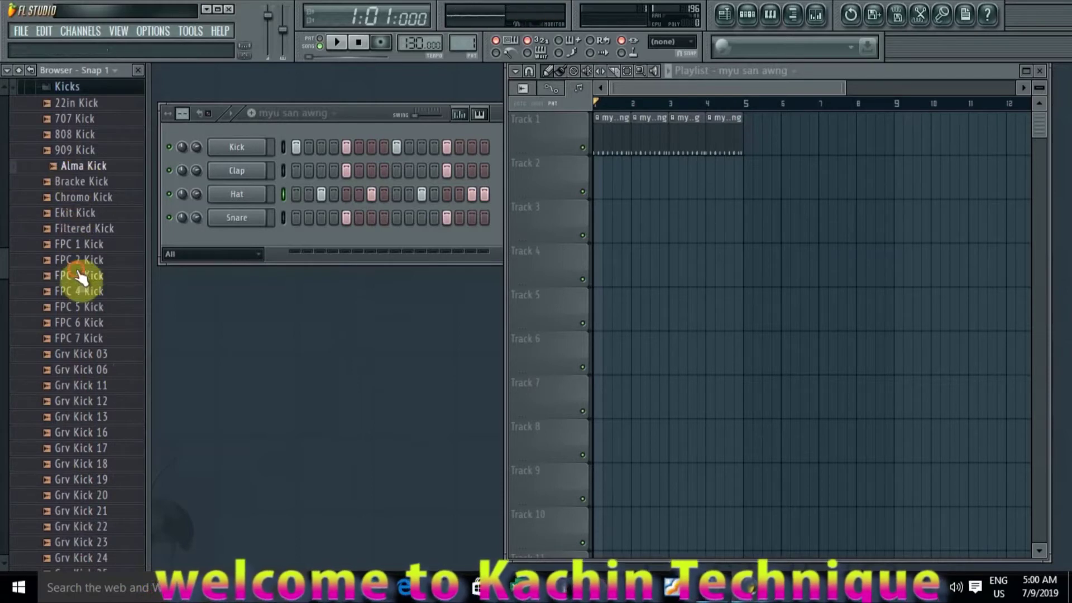
Step: Load FPC 3 Kick onto the first channel and play the pattern to check it
left_click_drag(84, 277, 229, 146)
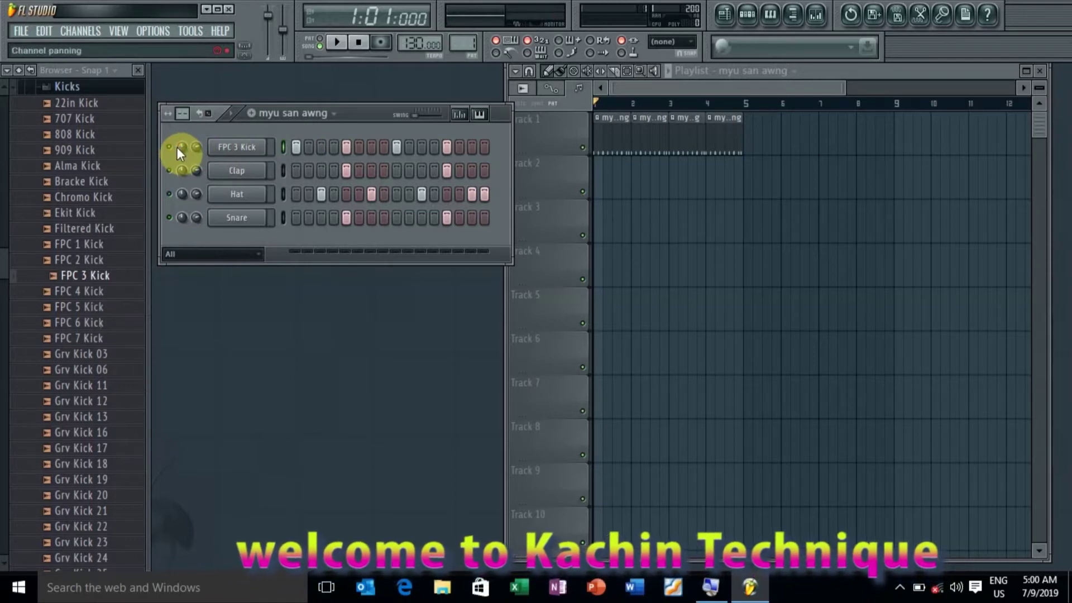
key("space")
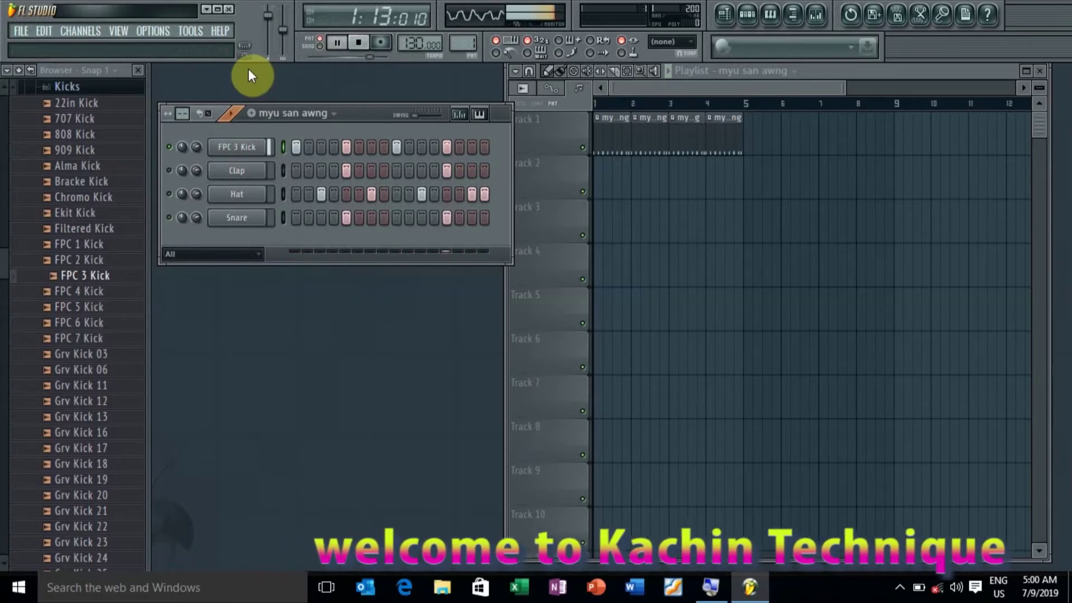
key("space")
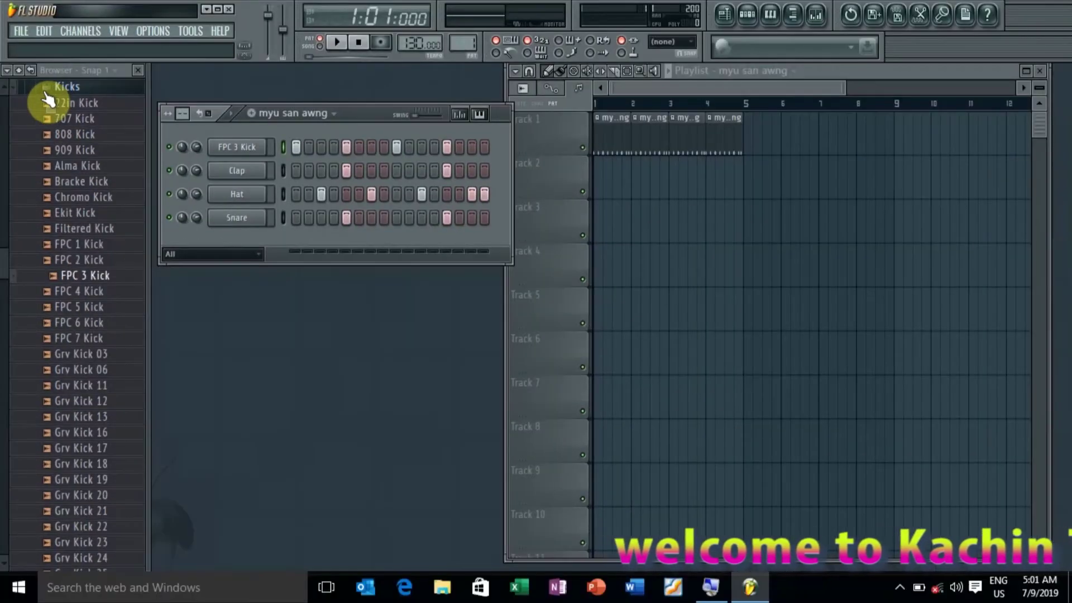
Step: Open Packs > Drums > Hats and audition hi-hats, comparing Clank OH with Ekit 6 Hat
left_click(46, 92)
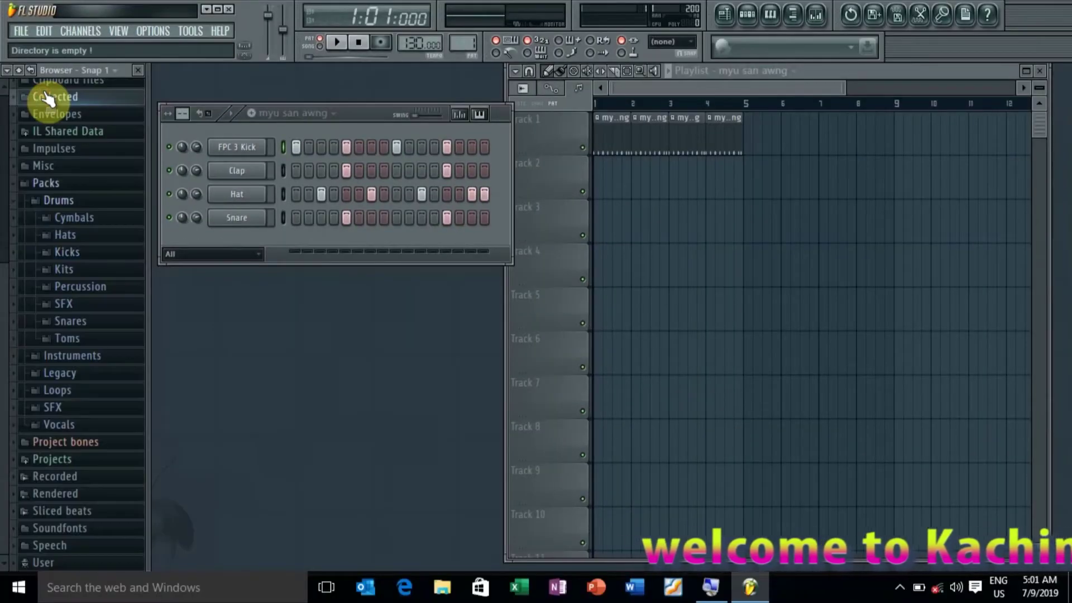
left_click(55, 205)
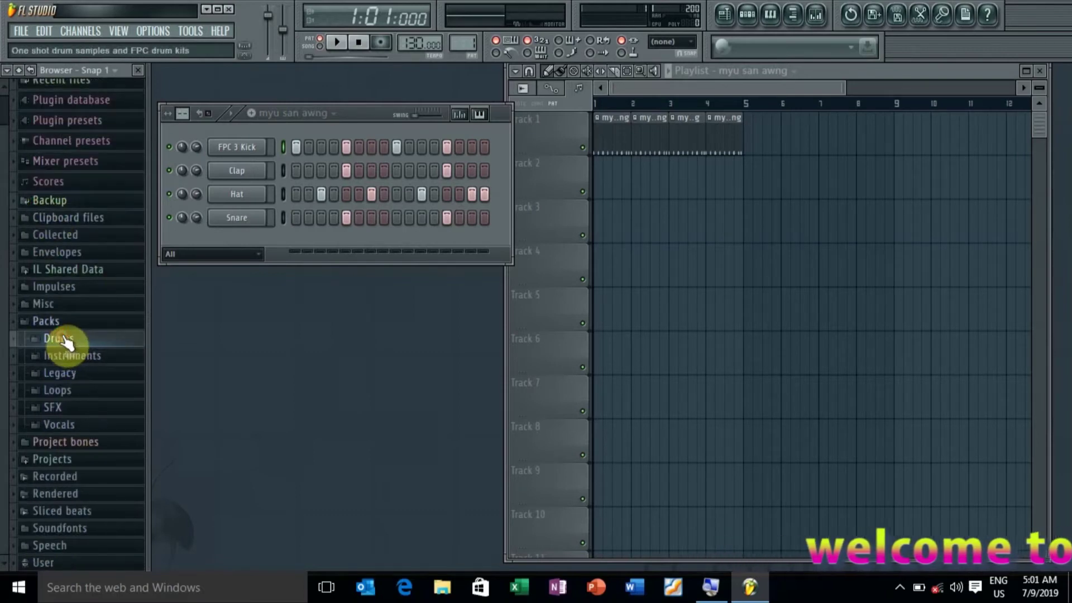
left_click(40, 340)
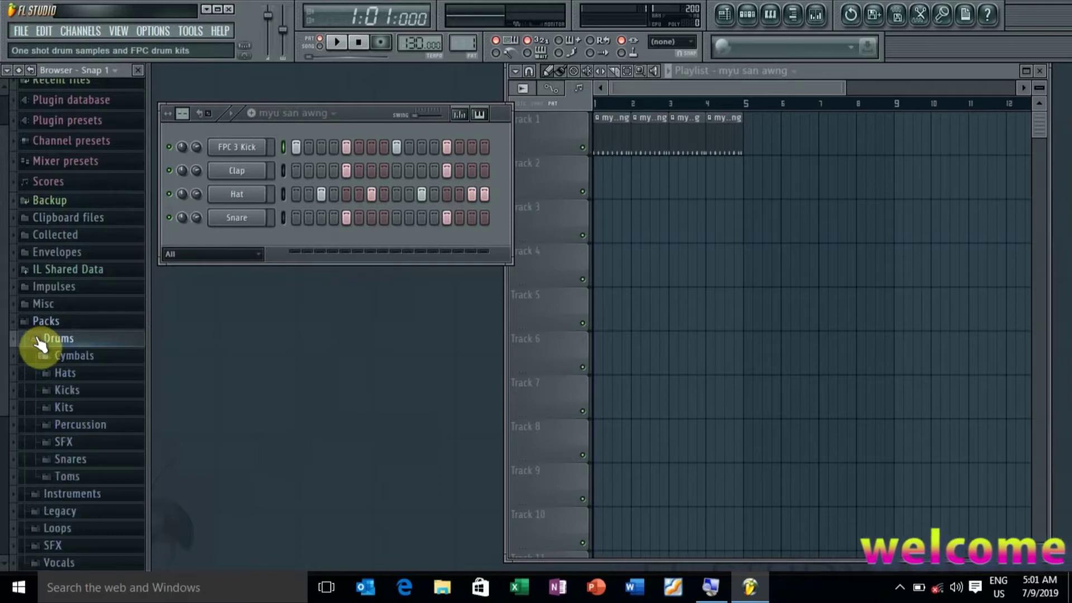
left_click(50, 372)
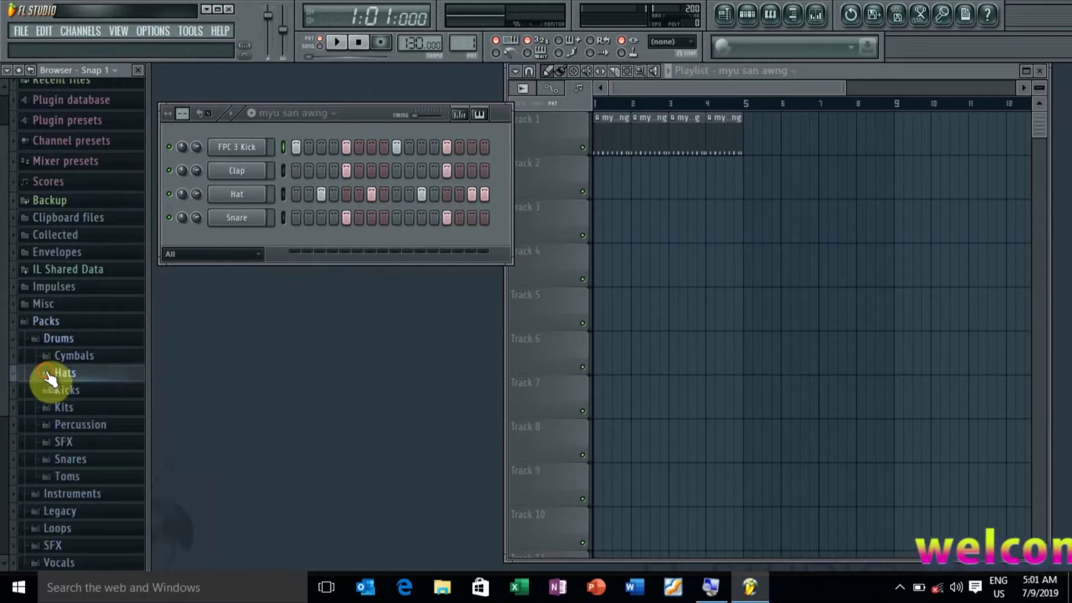
left_click(50, 355)
left_click(73, 417)
left_click(76, 448)
left_click(78, 495)
left_click(86, 401)
left_click(82, 497)
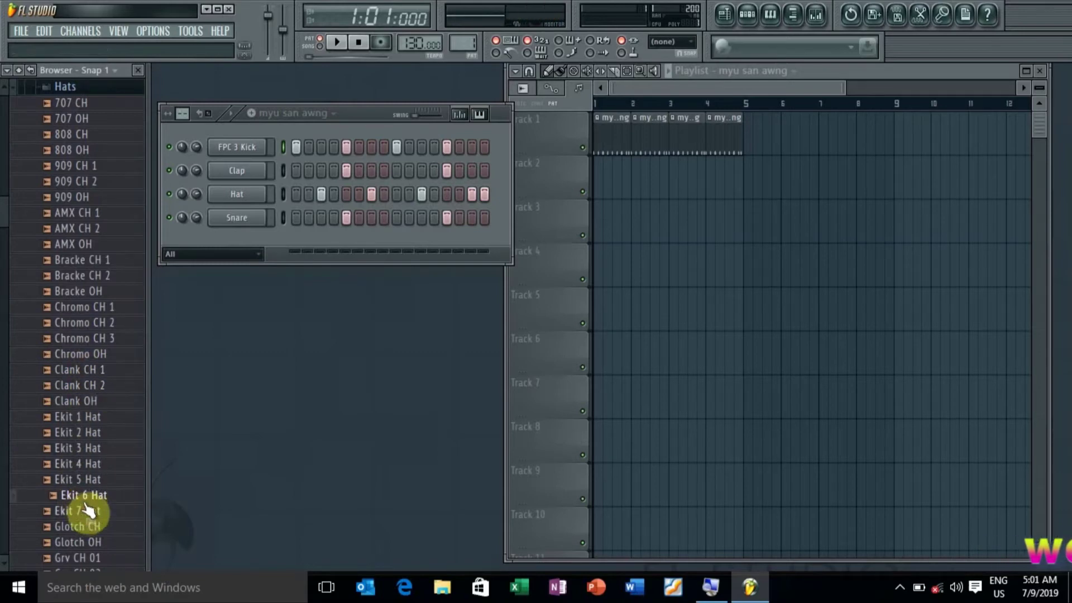
Step: Load Ekit 6 Hat onto the Hat channel and play the beat to check it
left_click_drag(76, 500, 222, 199)
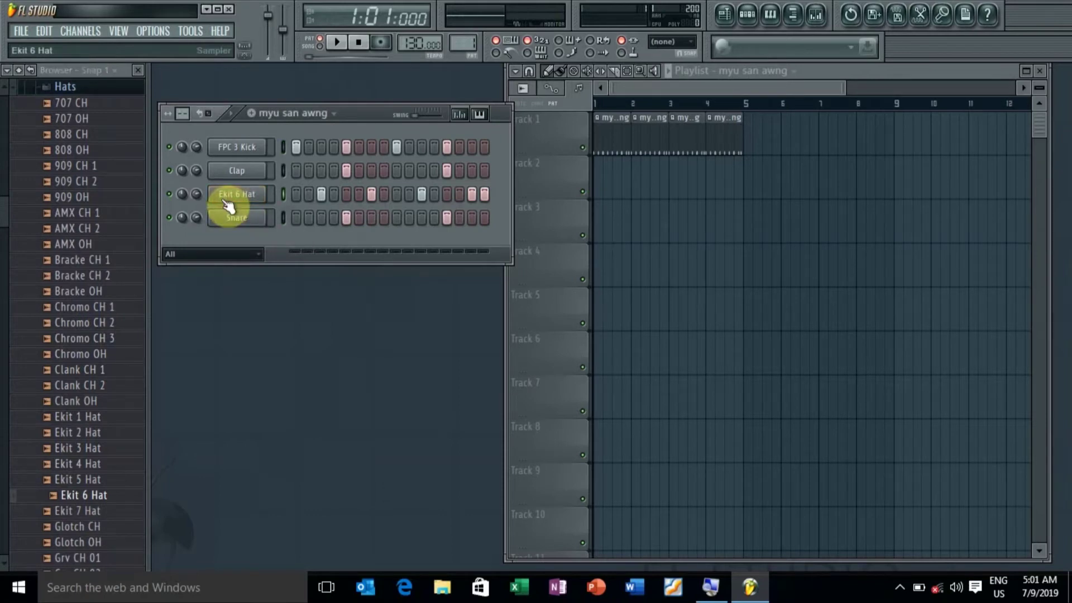
key("space")
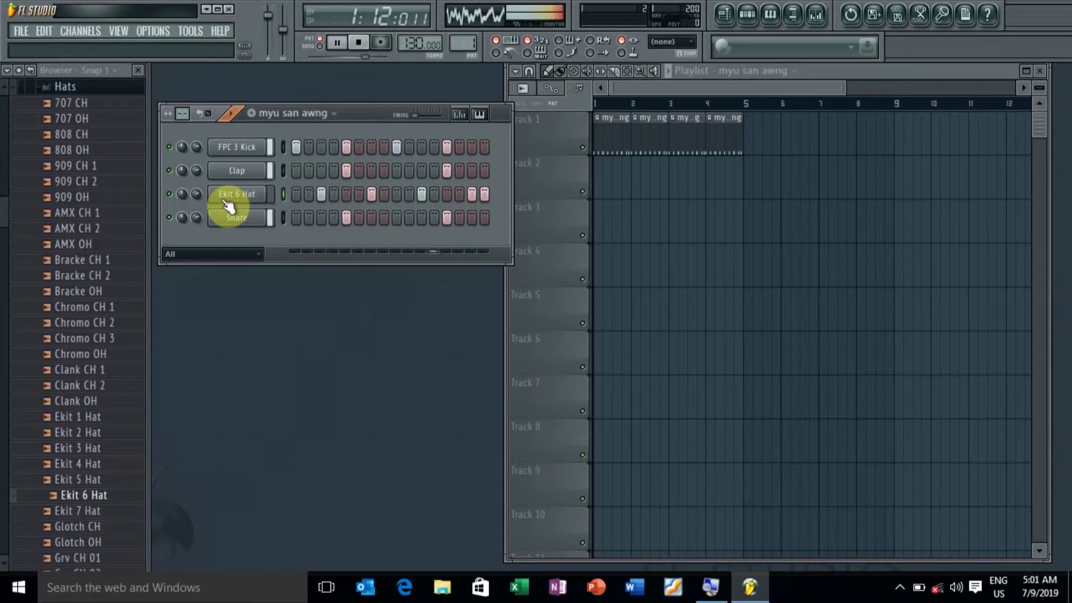
key("space")
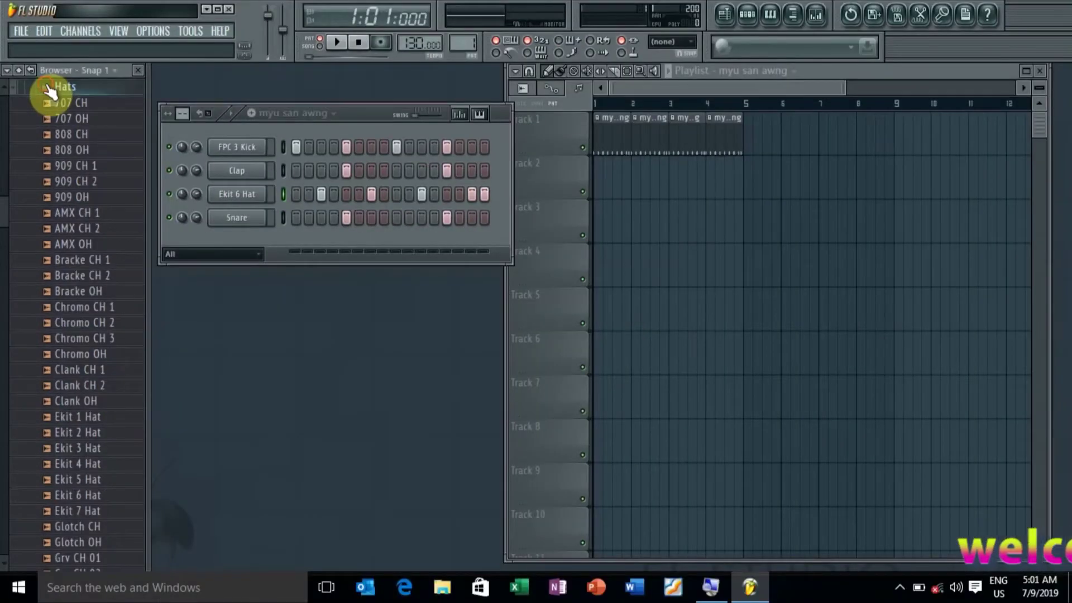
Step: Open Drums > SFX and audition samples such as Alma Radio 3 and Gill SFX 1, ending on Grv Hit Metal
left_click(49, 88)
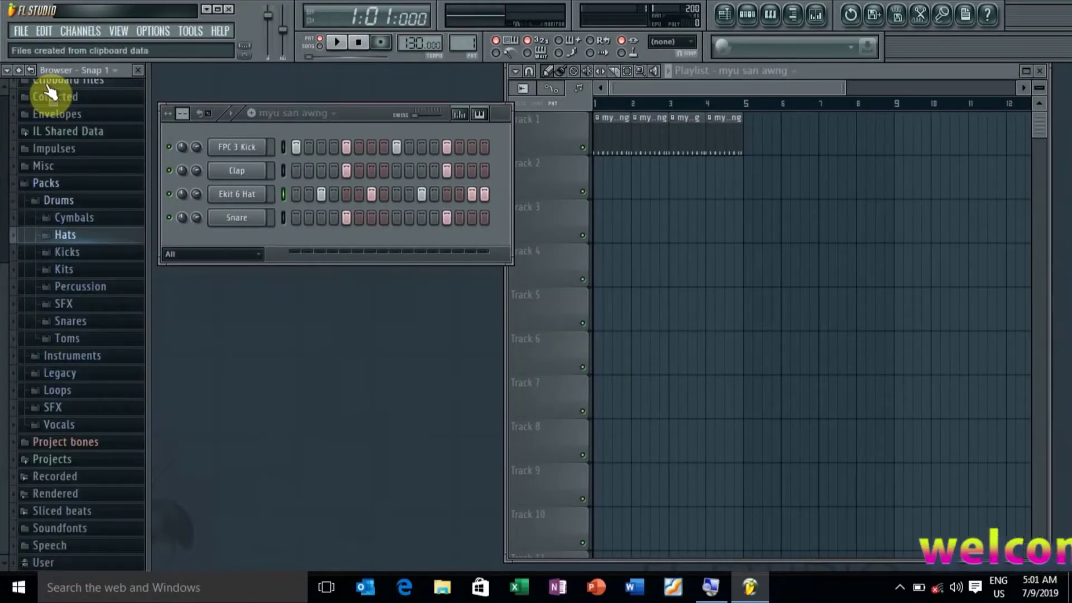
left_click(66, 303)
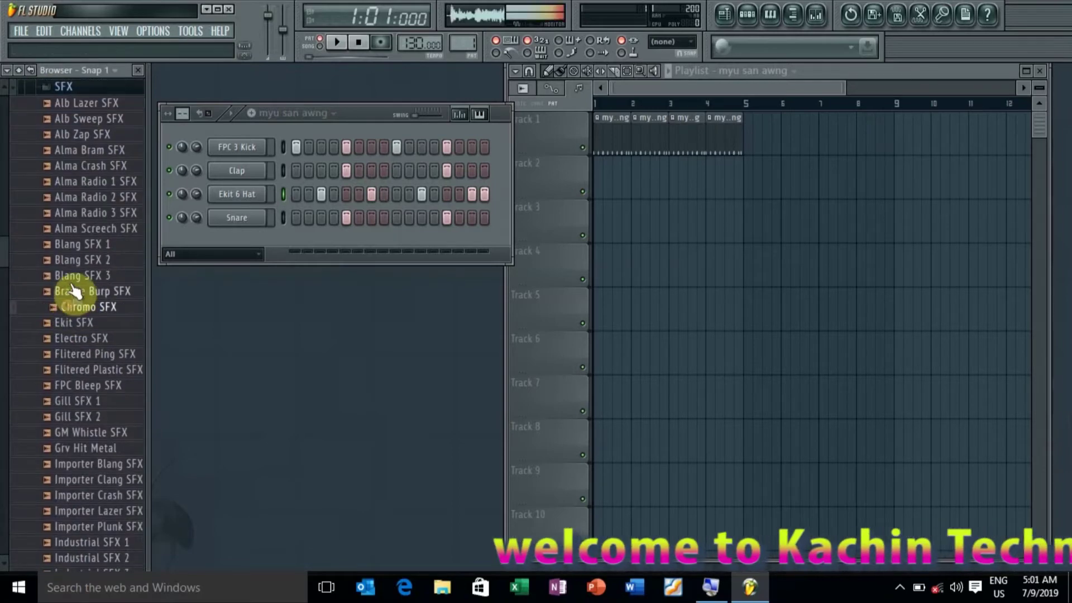
left_click(78, 213)
left_click(72, 150)
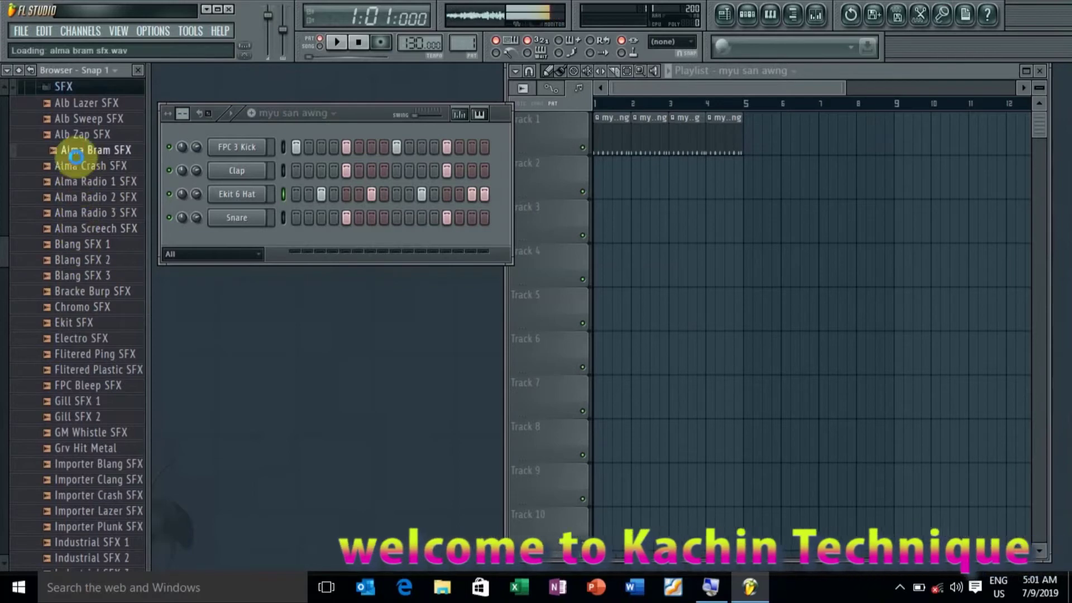
left_click(75, 399)
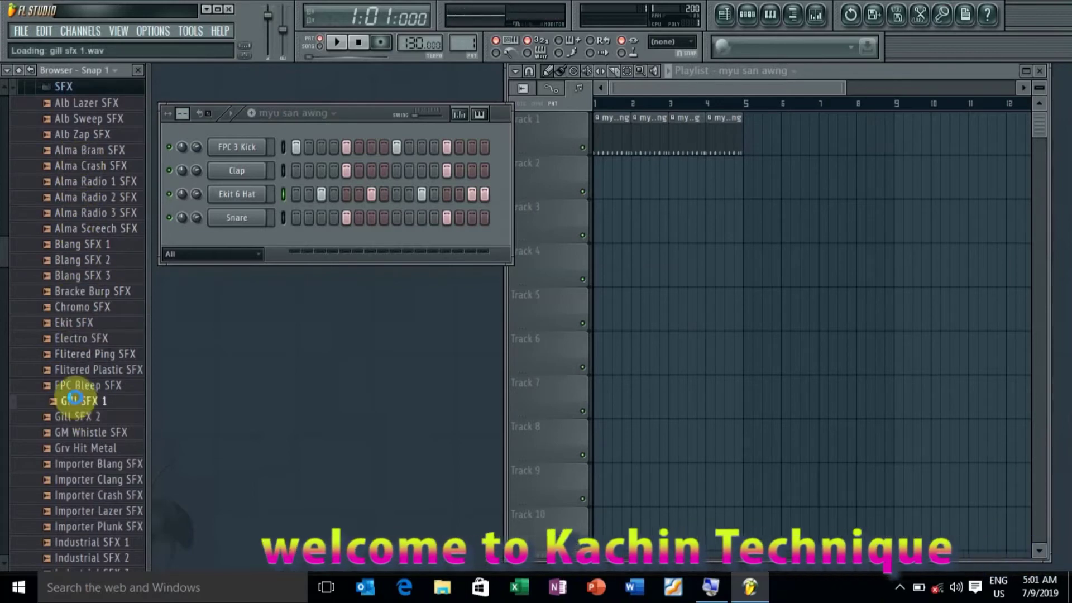
left_click(84, 449)
Step: Load Grv Hit Metal onto the Clap channel, preview the beat, and collapse the SFX list
left_click_drag(83, 452, 226, 167)
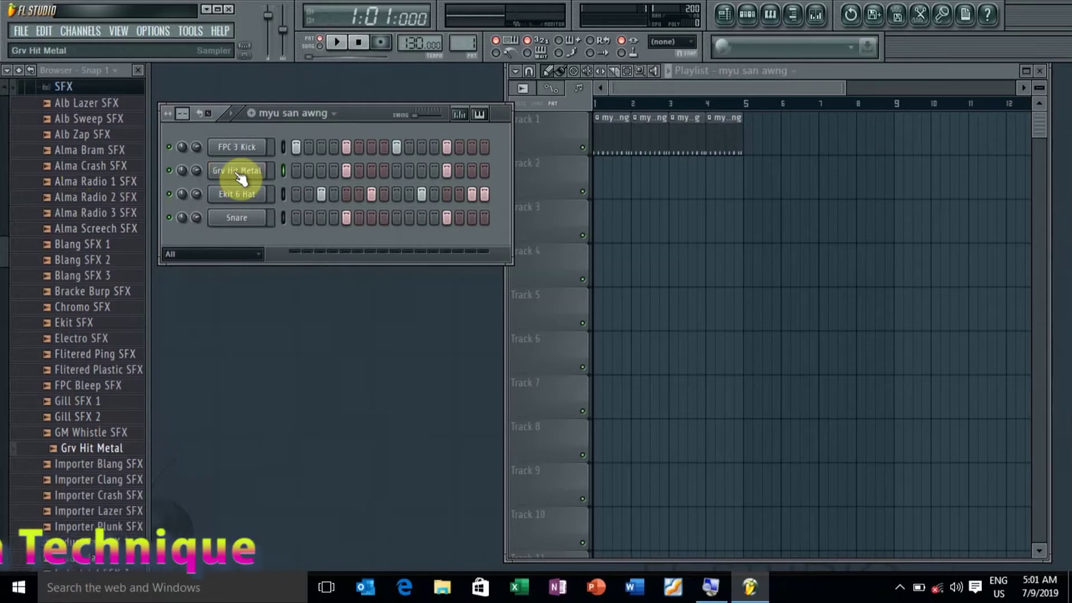
key("space")
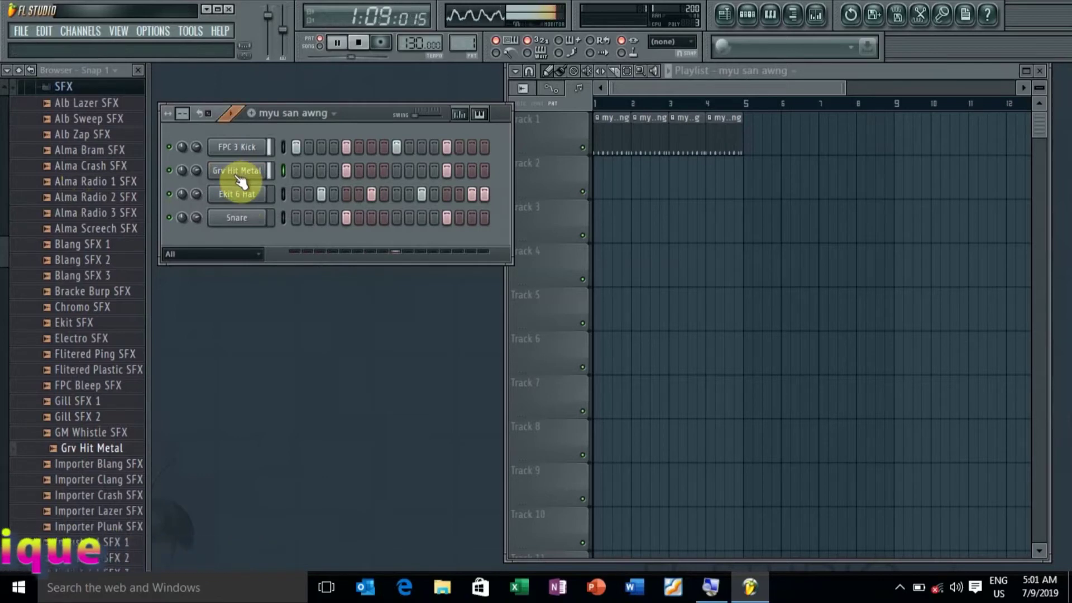
key("space")
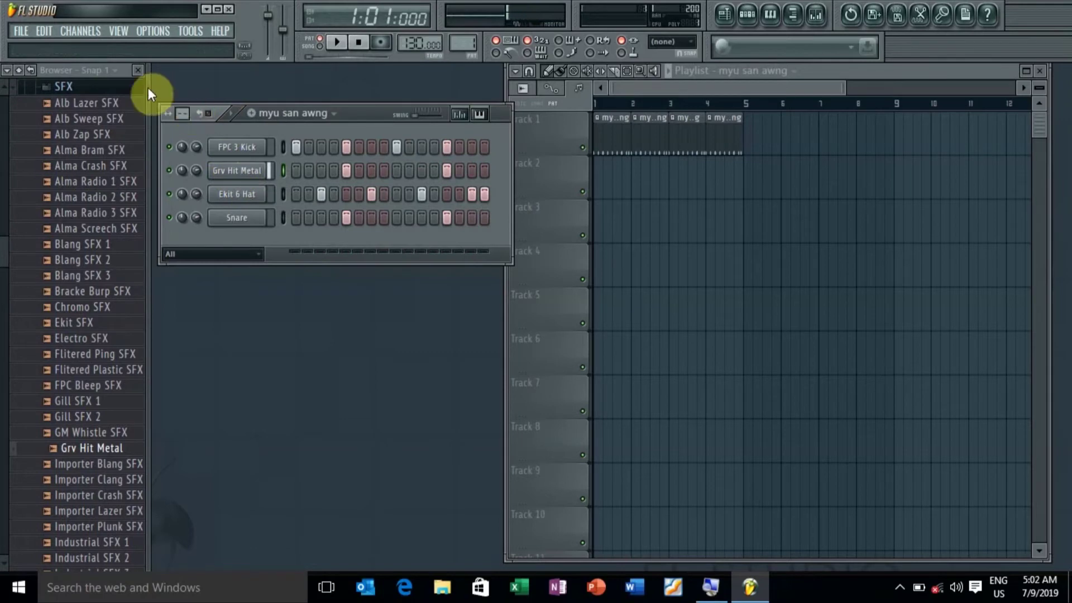
left_click(52, 87)
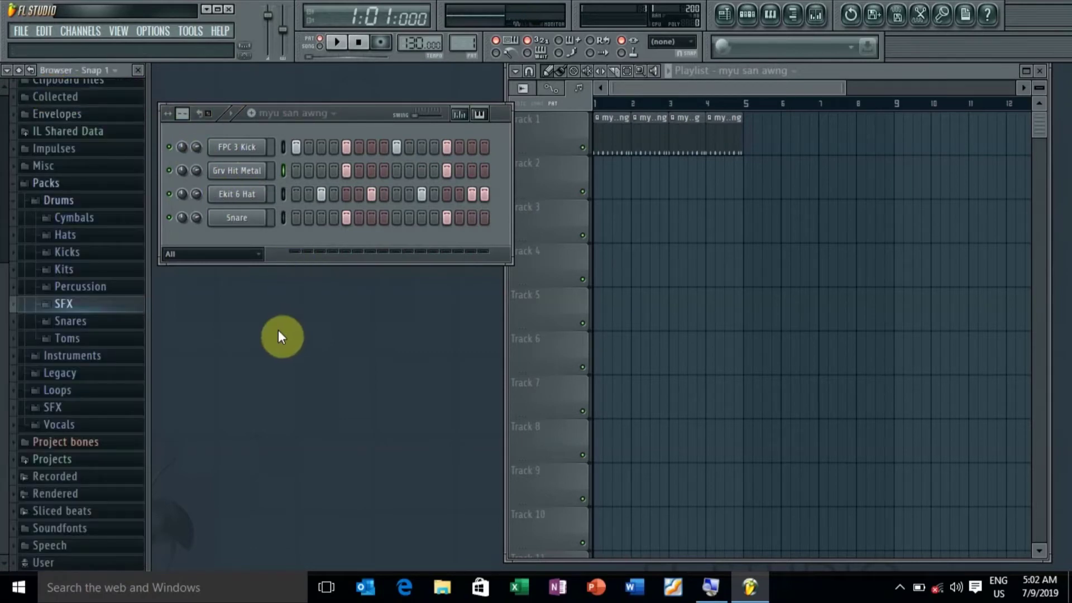
Step: Expand Packs > Instruments > Keyboard to reveal Electric, Grand Piano and Rhodes
left_click(33, 184)
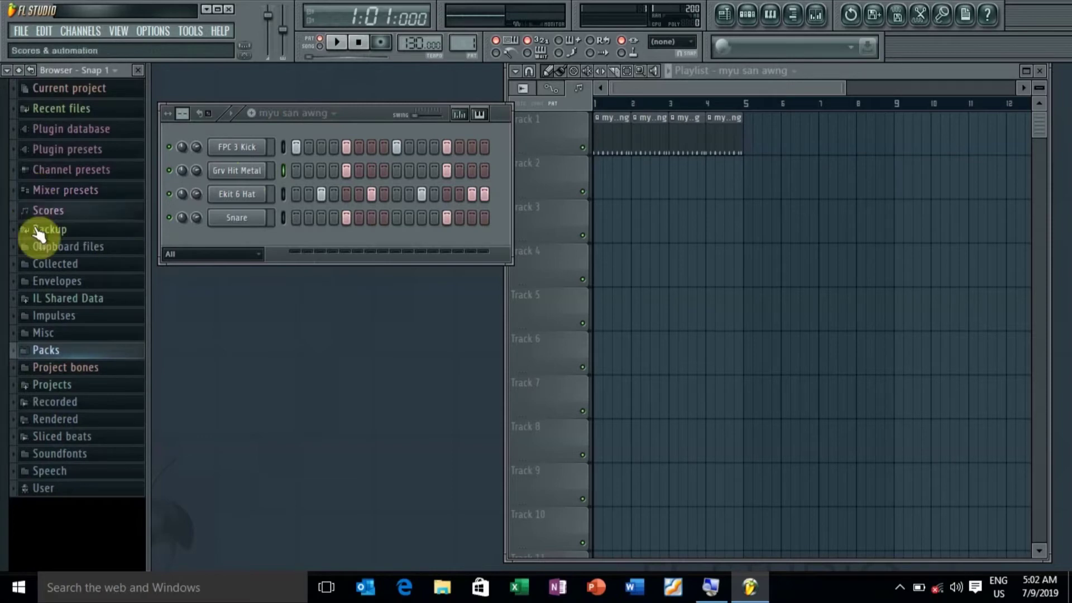
left_click(33, 351)
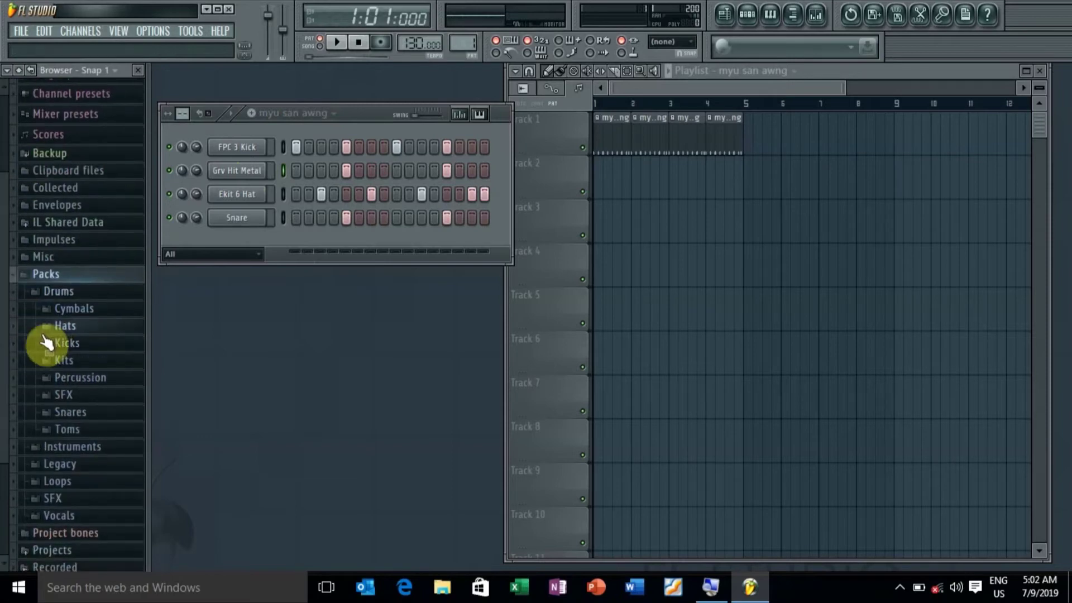
left_click(44, 449)
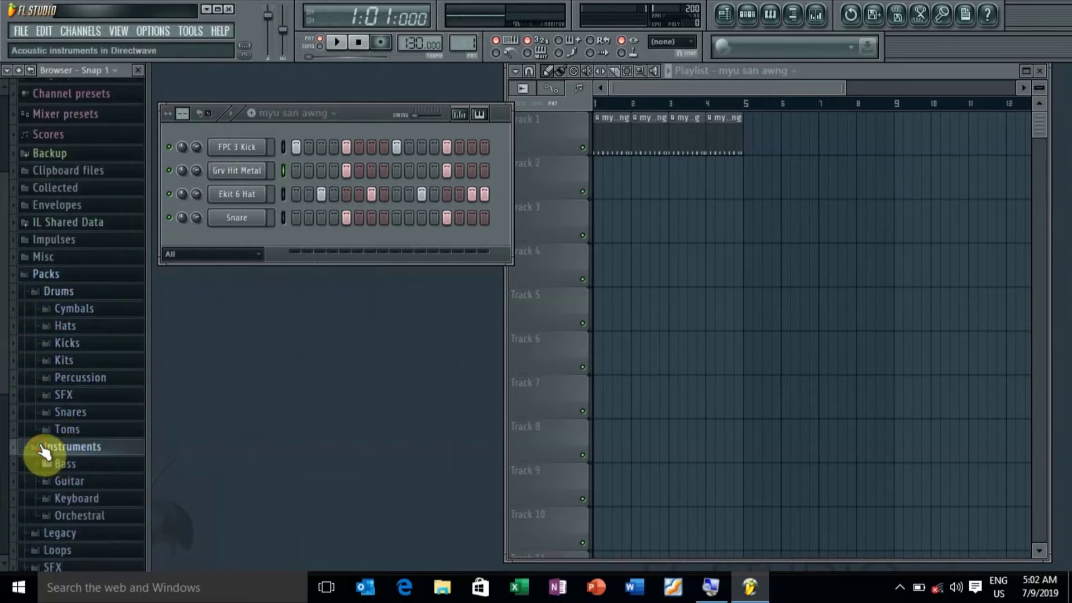
left_click(56, 499)
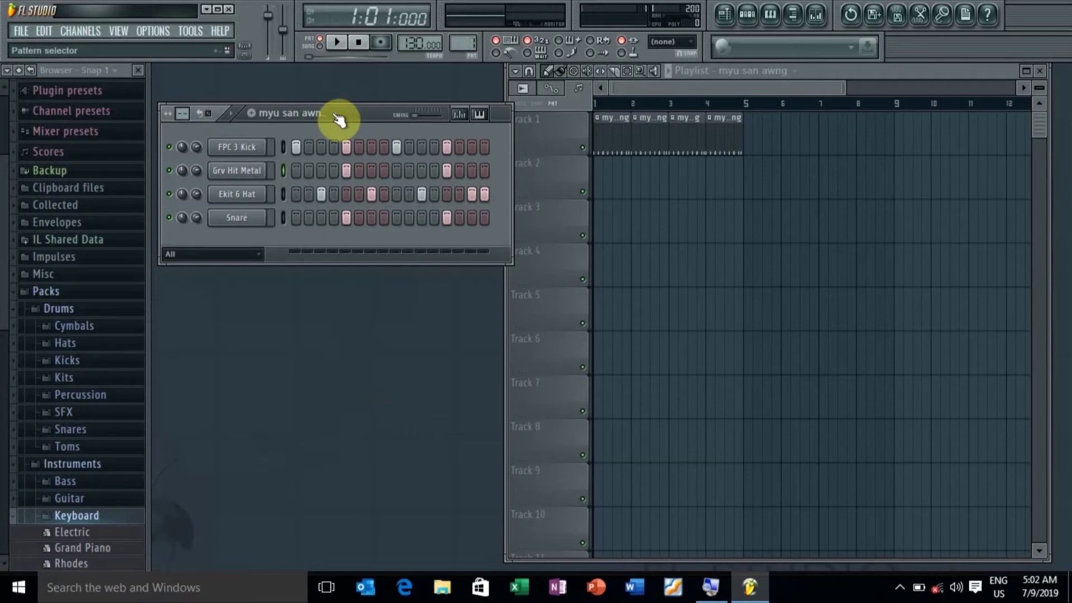
Step: Scroll to Pattern 2 in the pattern selector and rename it 'melody'
scroll(338, 119, "down", 1)
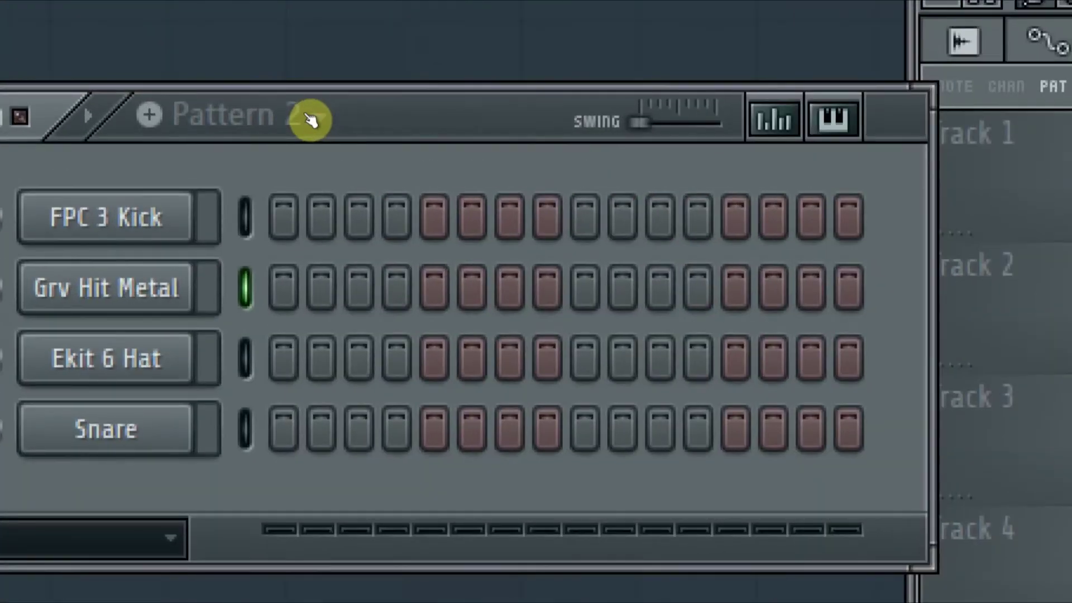
double_click(254, 115)
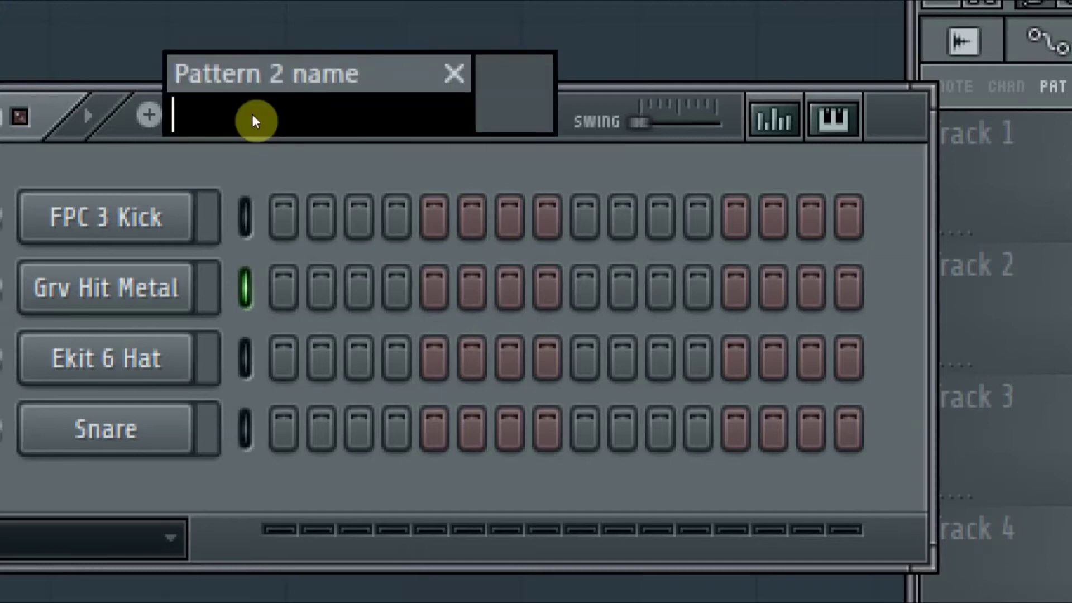
type("melody")
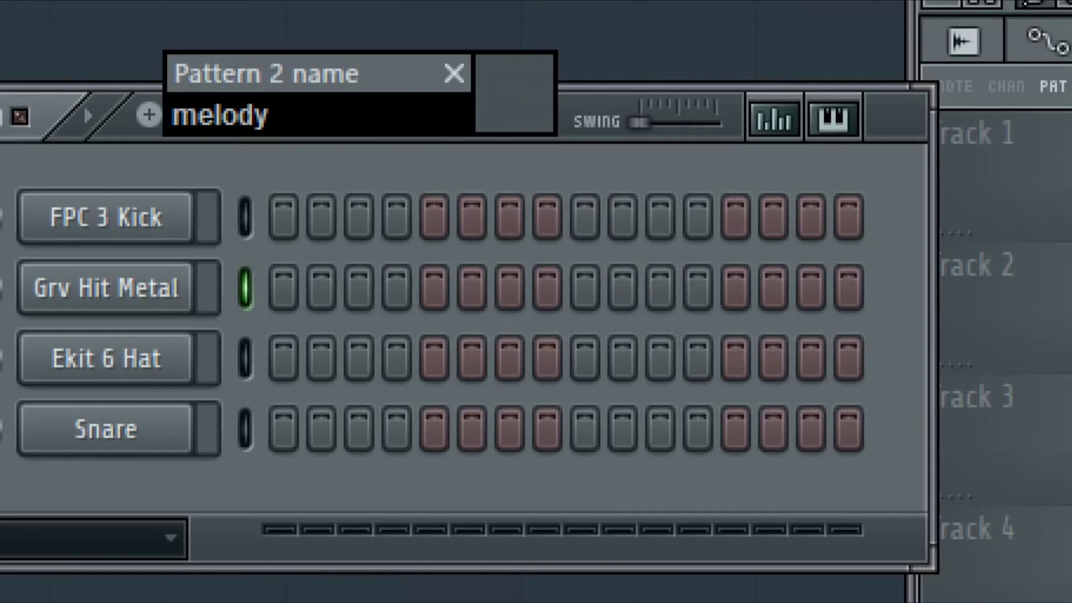
key("Return")
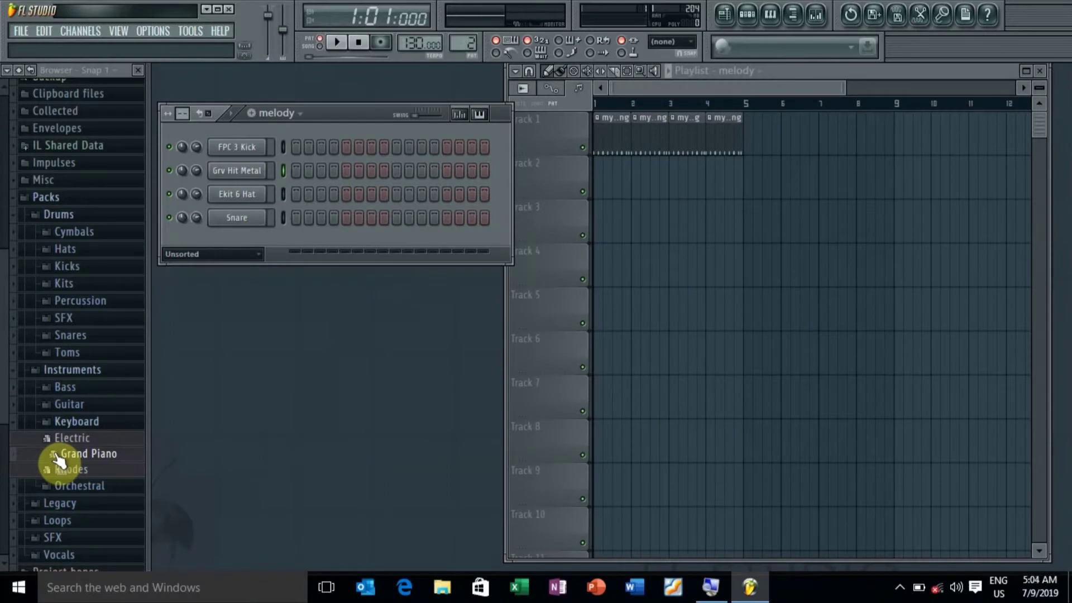
Step: Load Grand Piano onto the third channel in place of Ekit 6 Hat, then test it on the keyboard
left_click_drag(58, 459, 229, 188)
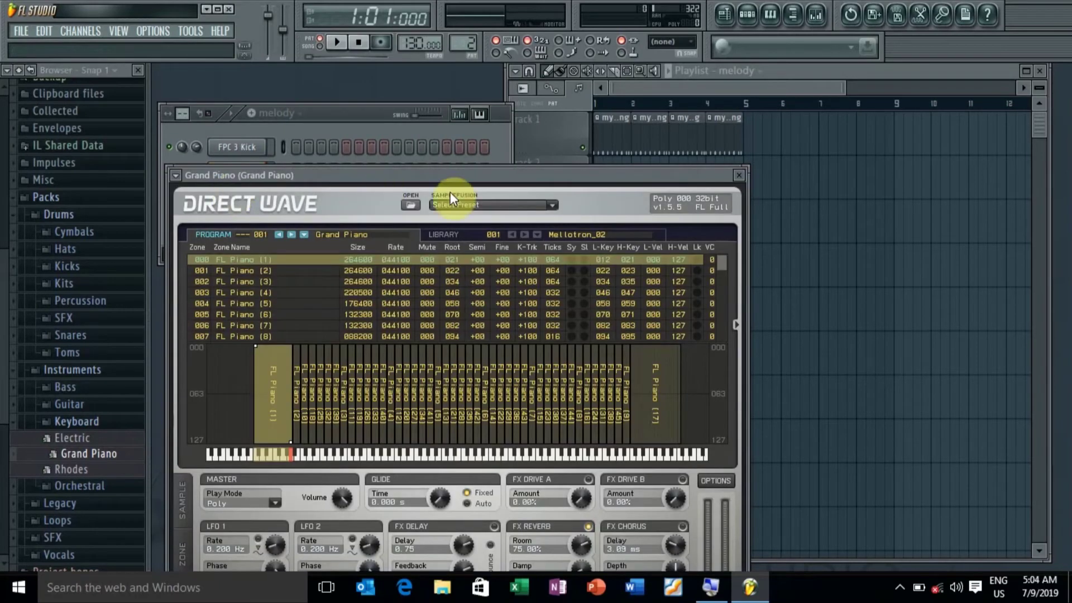
left_click_drag(686, 458, 281, 451)
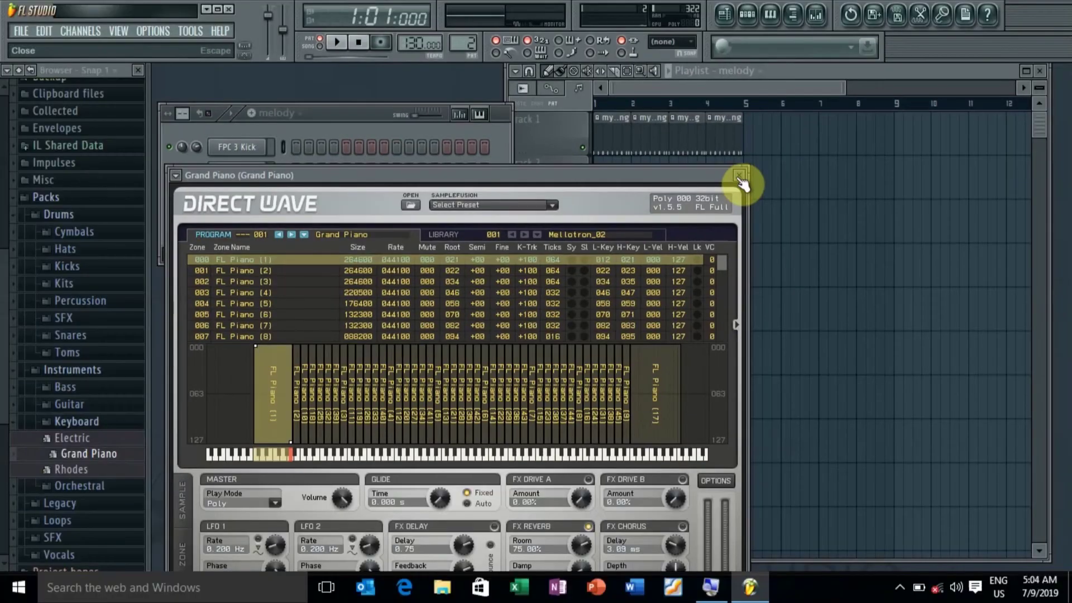
left_click(739, 176)
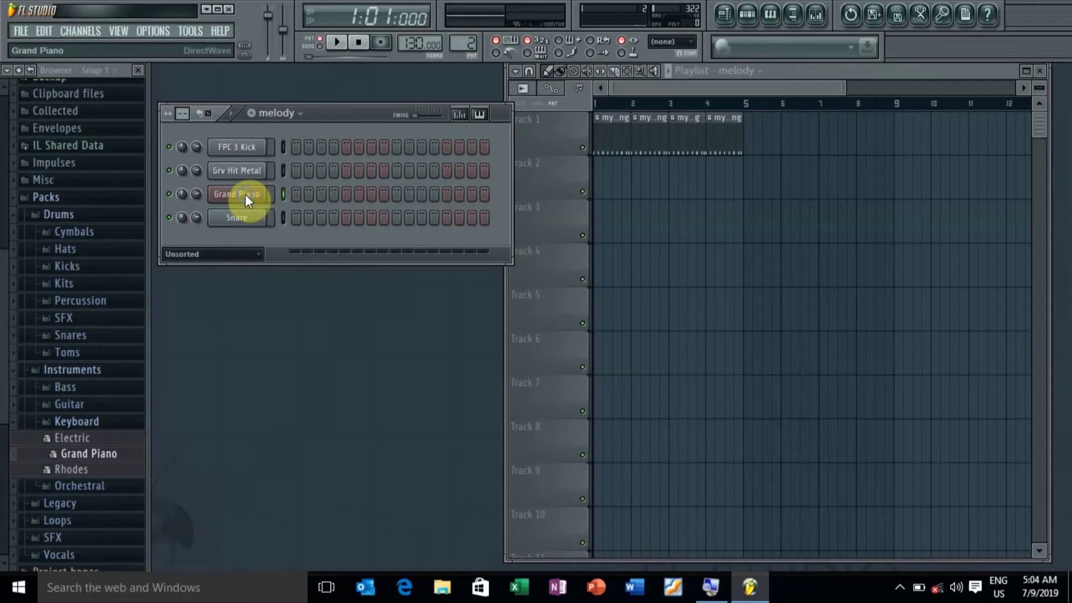
Step: Open the Grand Piano channel's piano roll with snapping kept on Line
right_click(245, 194)
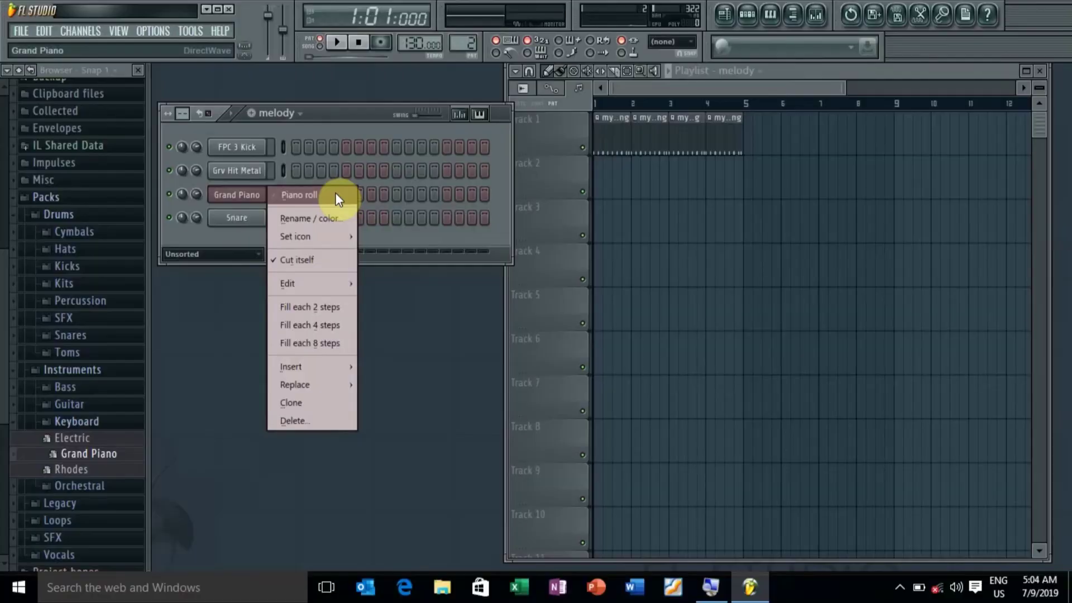
left_click(336, 200)
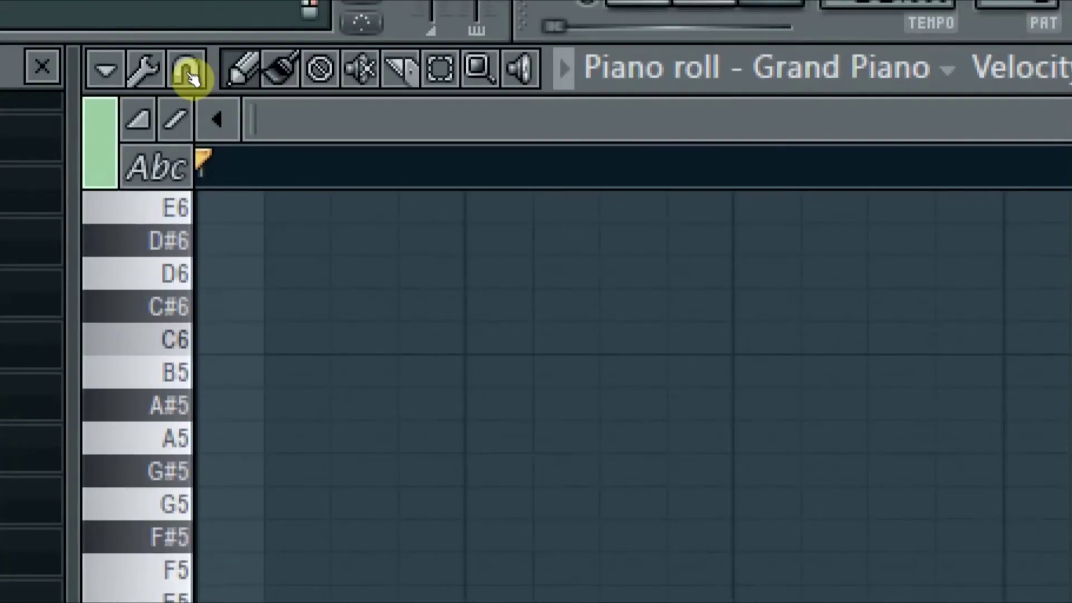
left_click(189, 74)
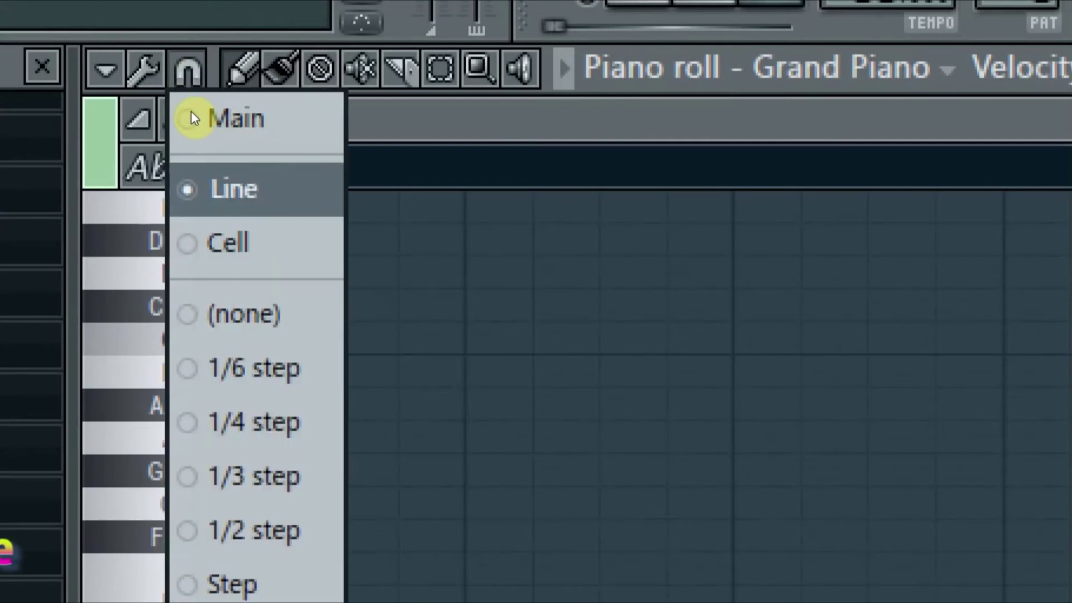
left_click(189, 61)
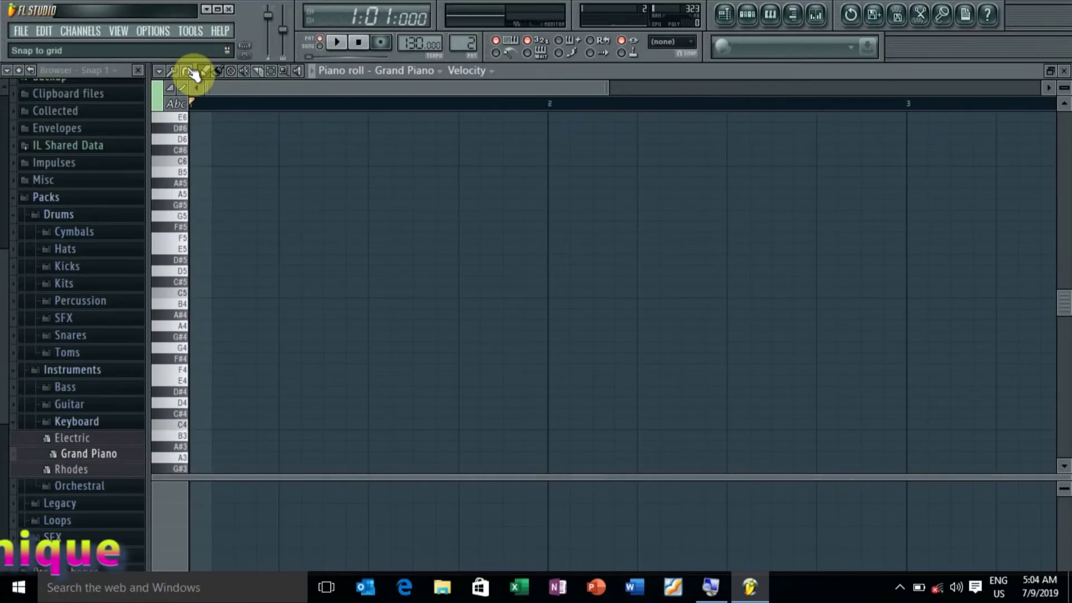
Step: Draw the opening melody notes: A3, E4, A4, C5, A4 and a lengthened F#4
left_click(206, 447)
left_click_drag(216, 447, 216, 458)
left_click(254, 380)
double_click(301, 336)
left_click(430, 447)
mouse_move(301, 338)
left_mouse_down()
mouse_move(330, 297)
mouse_move(366, 292)
mouse_move(374, 325)
left_mouse_up()
left_click(425, 359)
left_click_drag(453, 358, 536, 263)
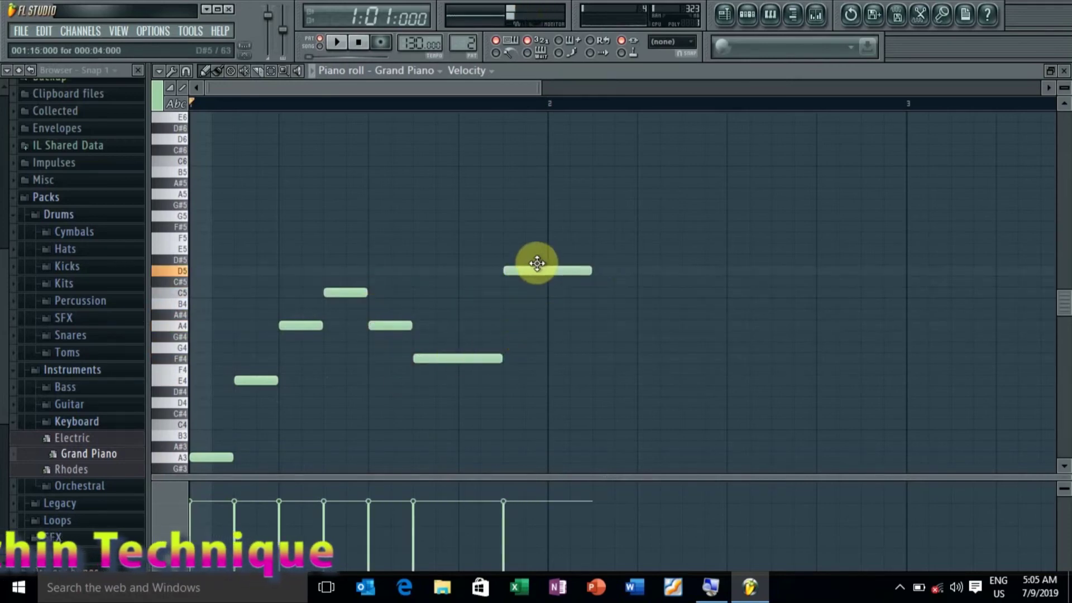
Step: Add D5, E5, F5, C5 and D#5 notes, shorten E5, and raise the last note to E6
left_click(574, 294)
left_click(690, 249)
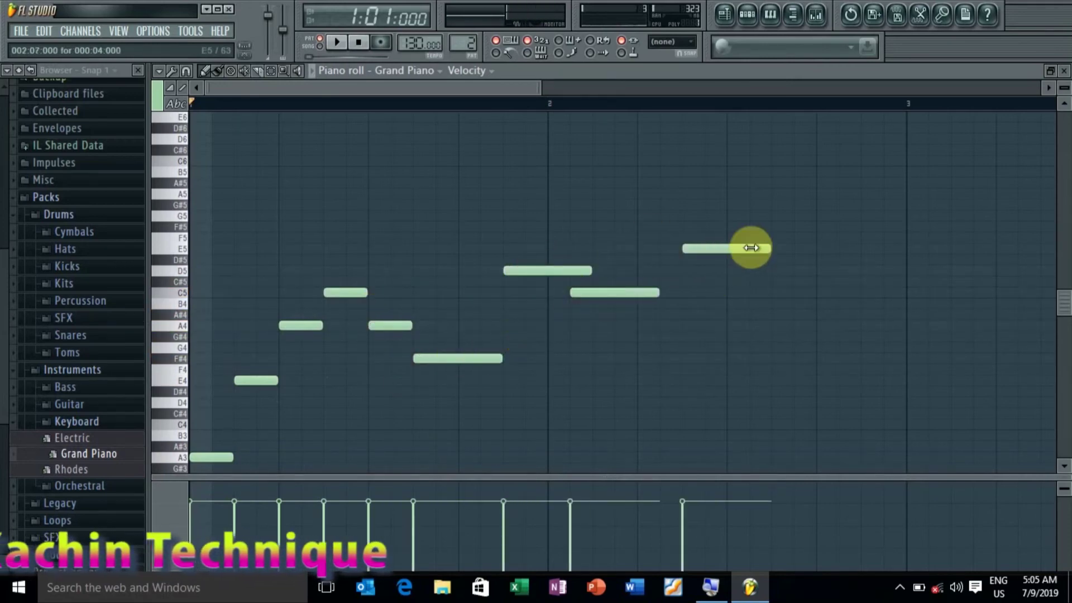
left_click(779, 238)
left_click_drag(769, 248, 712, 258)
left_click(744, 292)
left_click(880, 260)
double_click(880, 260)
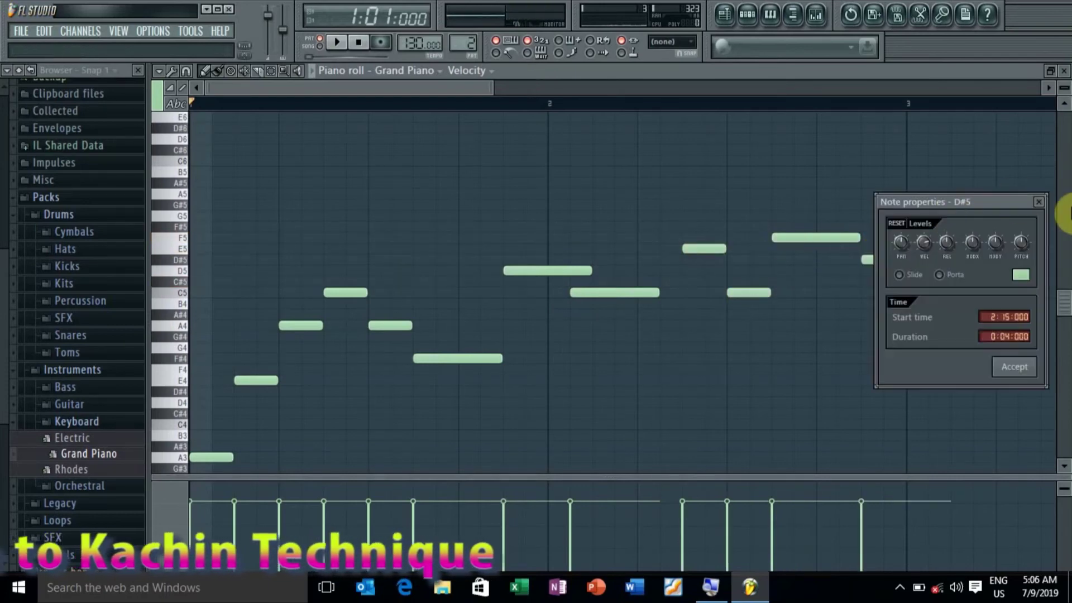
key("Escape")
left_click_drag(882, 264, 861, 112)
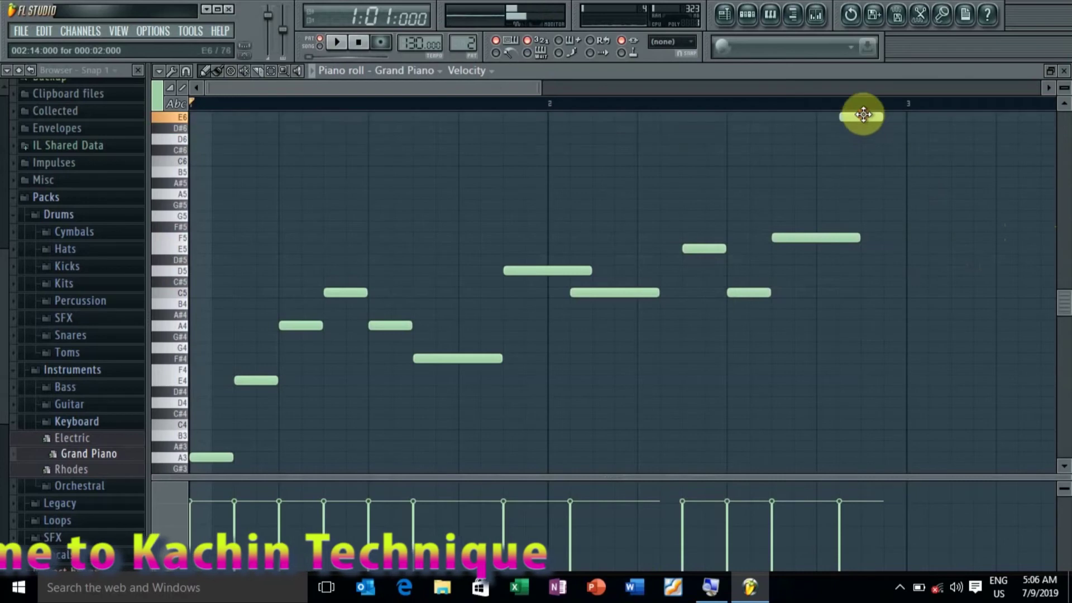
scroll(335, 447, "down", 6)
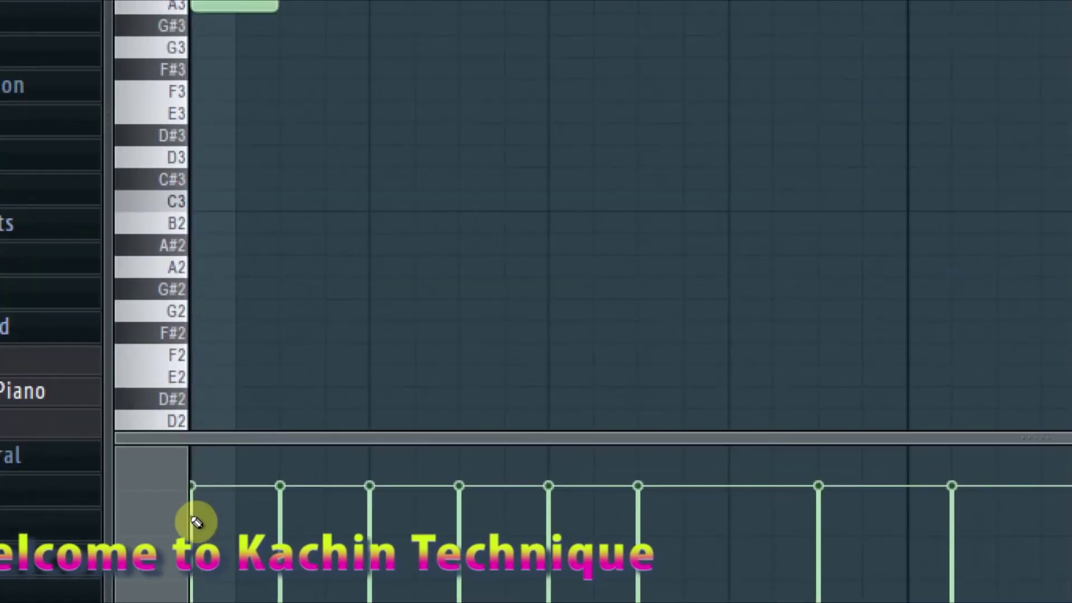
Step: Lower the melody notes' velocities in the velocity lane, then close the piano roll
left_click_drag(196, 502, 195, 575)
left_click_drag(263, 507, 278, 526)
mouse_move(359, 487)
left_mouse_down()
mouse_move(371, 530)
mouse_move(352, 508)
mouse_move(355, 524)
left_mouse_up()
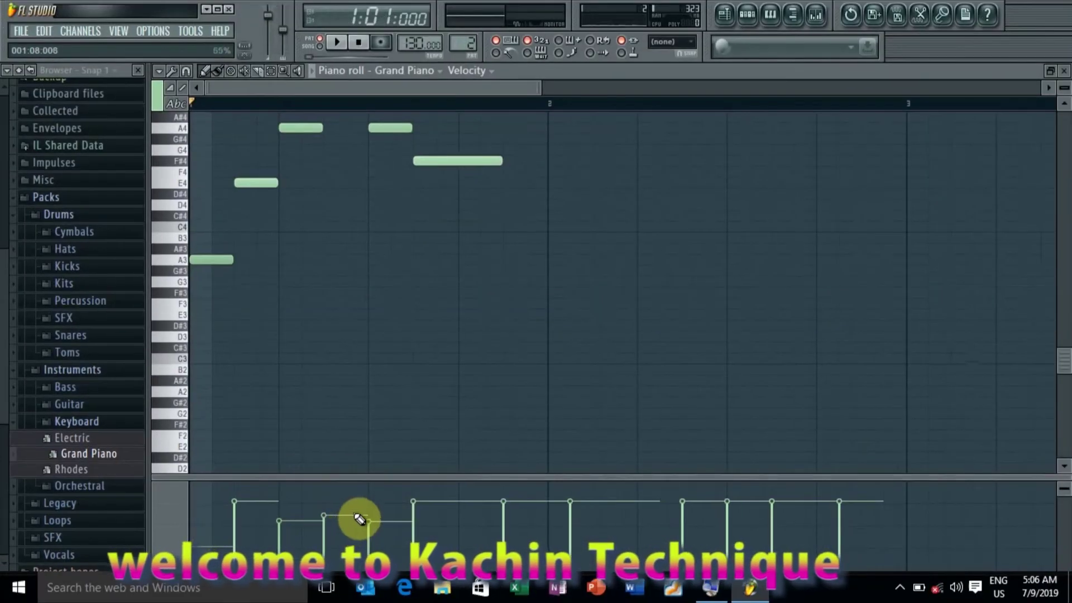
mouse_move(360, 519)
left_mouse_down()
mouse_move(562, 505)
mouse_move(826, 530)
mouse_move(353, 550)
mouse_move(318, 540)
left_mouse_up()
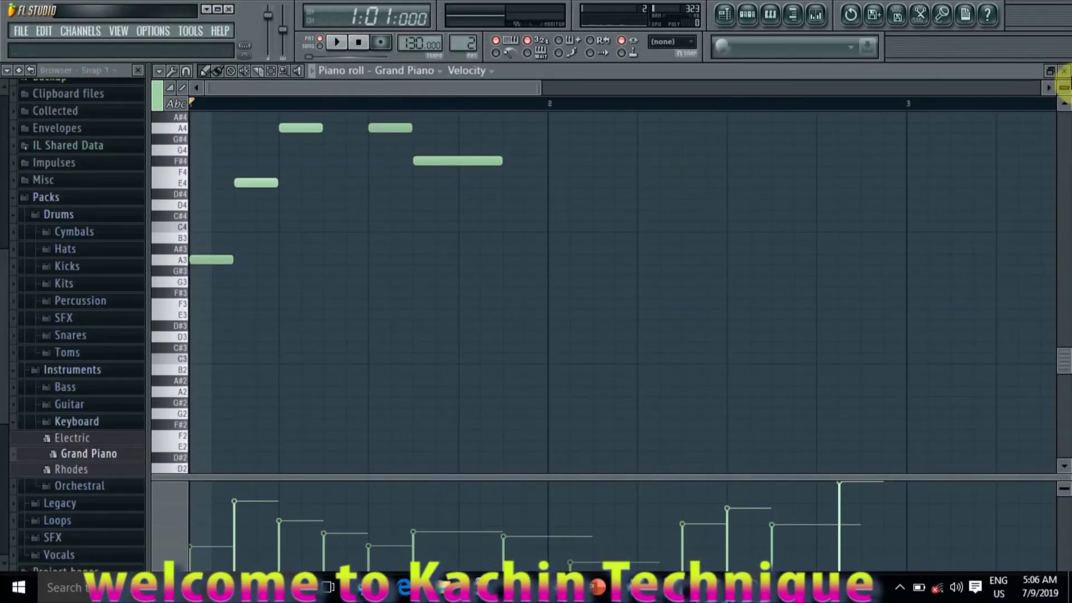
left_click(1065, 76)
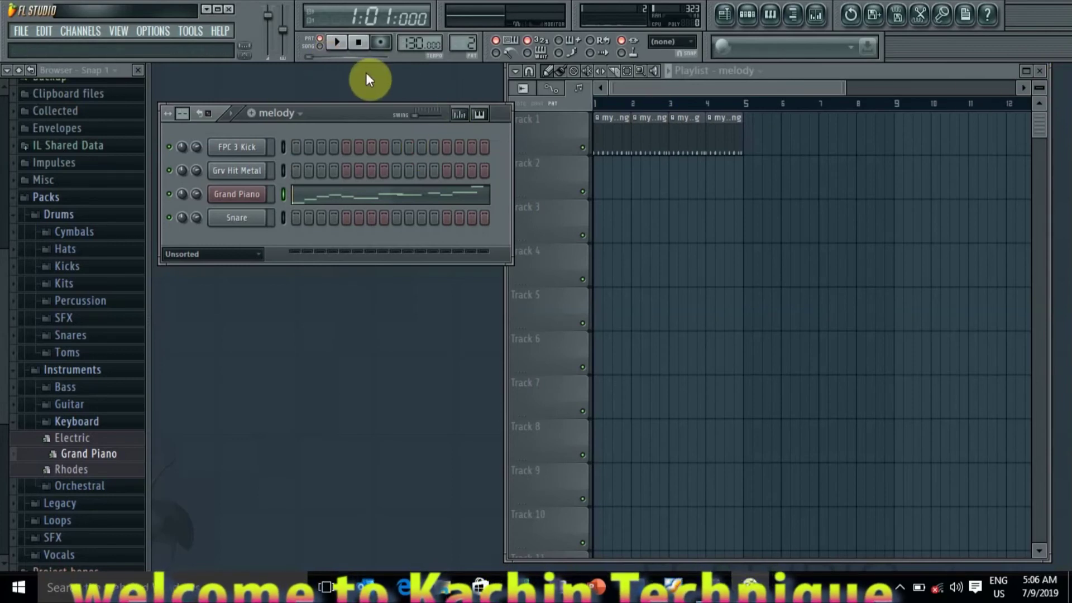
Step: Preview the melody, then place melody clips at bars 1 and 3 on Track 2
key("space")
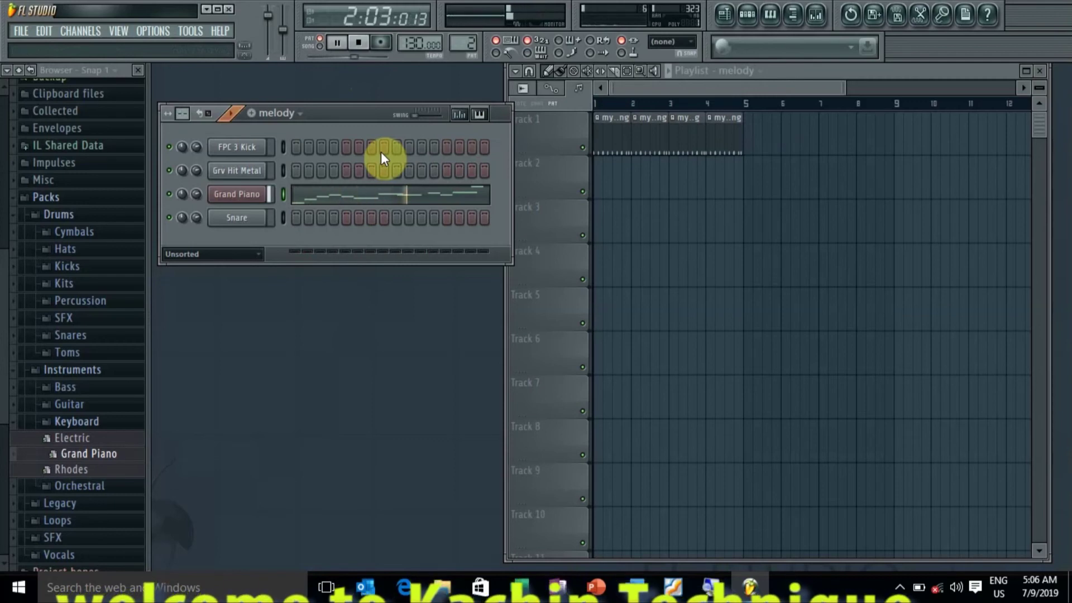
key("space")
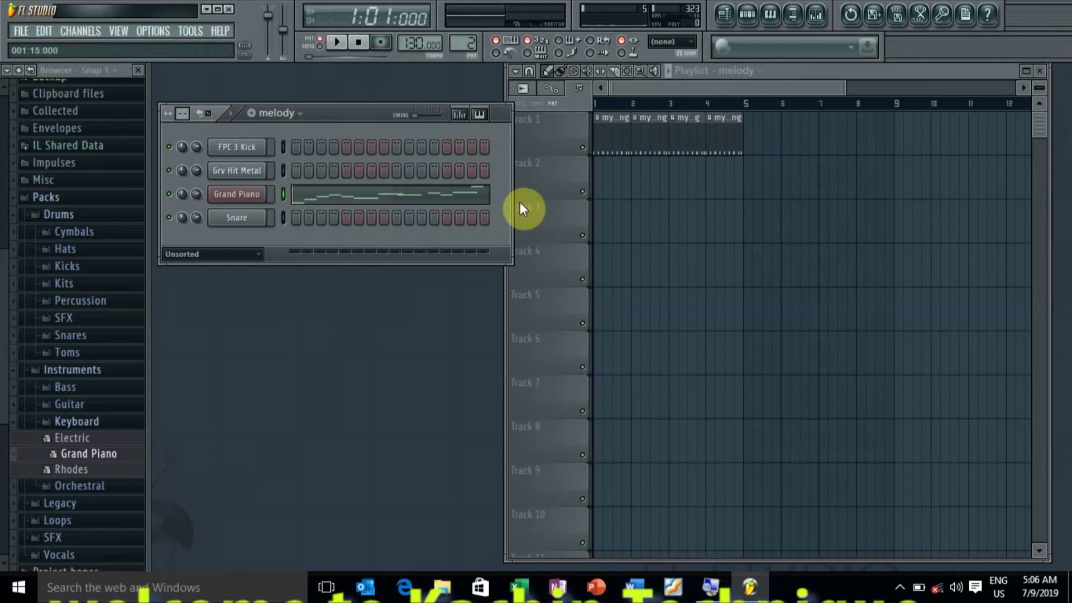
mouse_move(604, 178)
left_mouse_down()
mouse_move(617, 174)
mouse_move(595, 178)
left_mouse_up()
mouse_move(692, 182)
left_mouse_down()
mouse_move(711, 177)
mouse_move(696, 179)
left_mouse_up()
Step: Maximize the Playlist and play back the arrangement in SONG mode
double_click(891, 68)
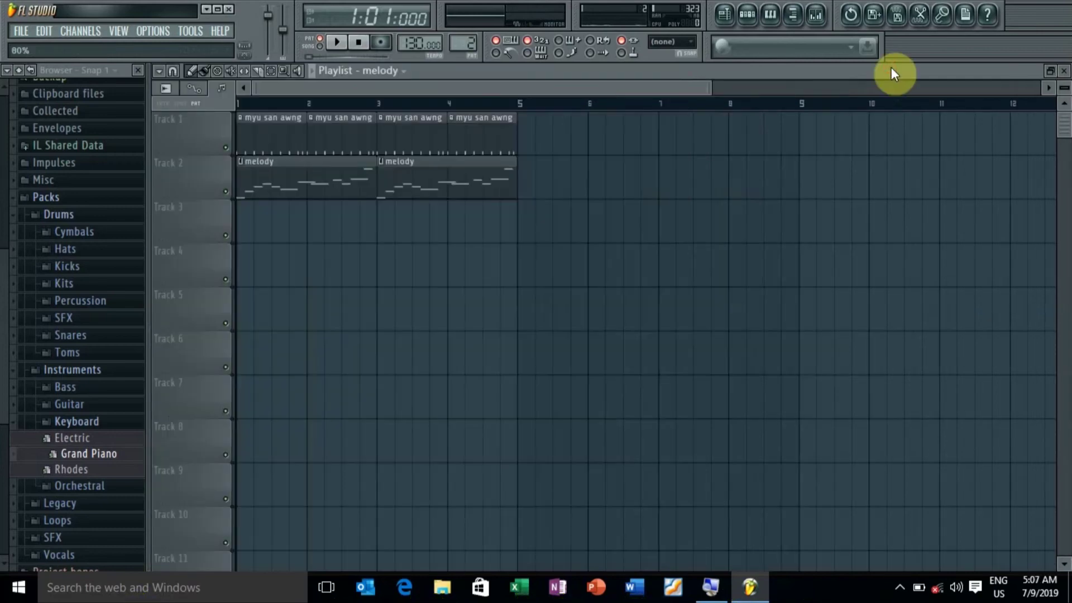
key("space")
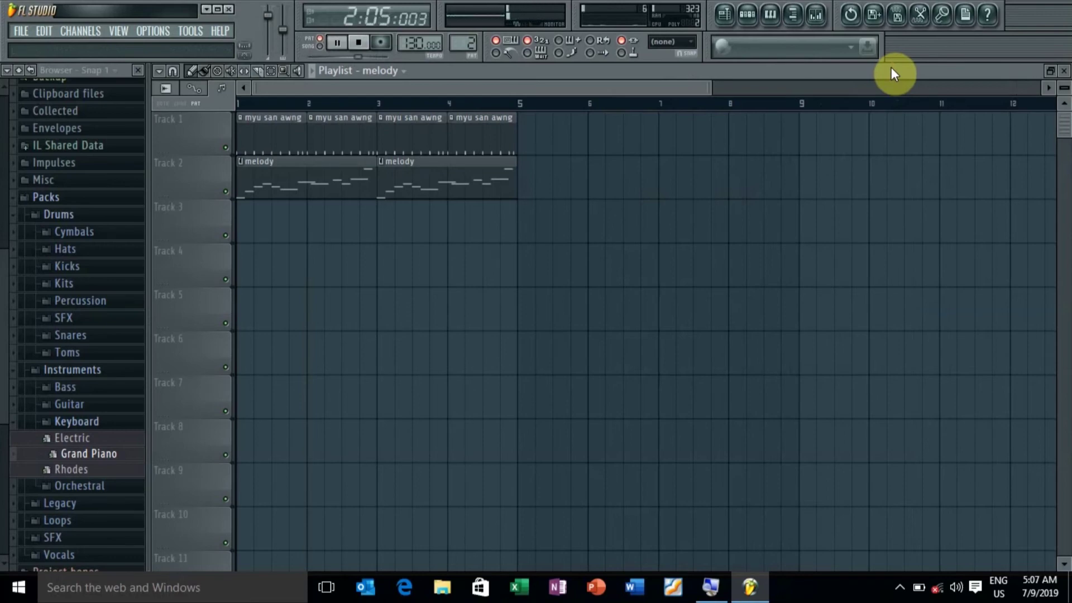
key("space")
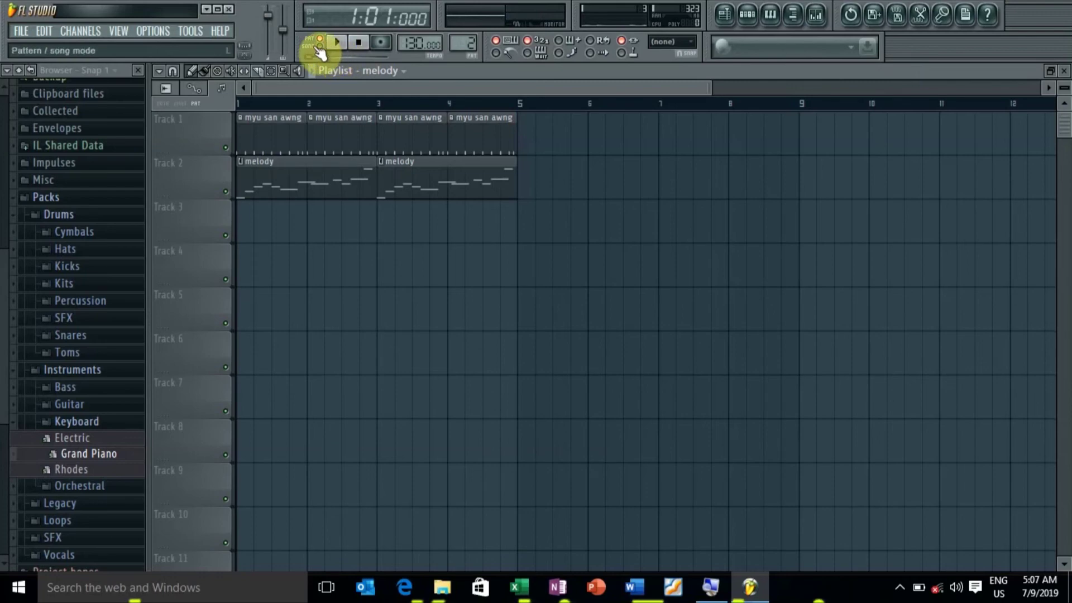
left_click(320, 50)
key("space")
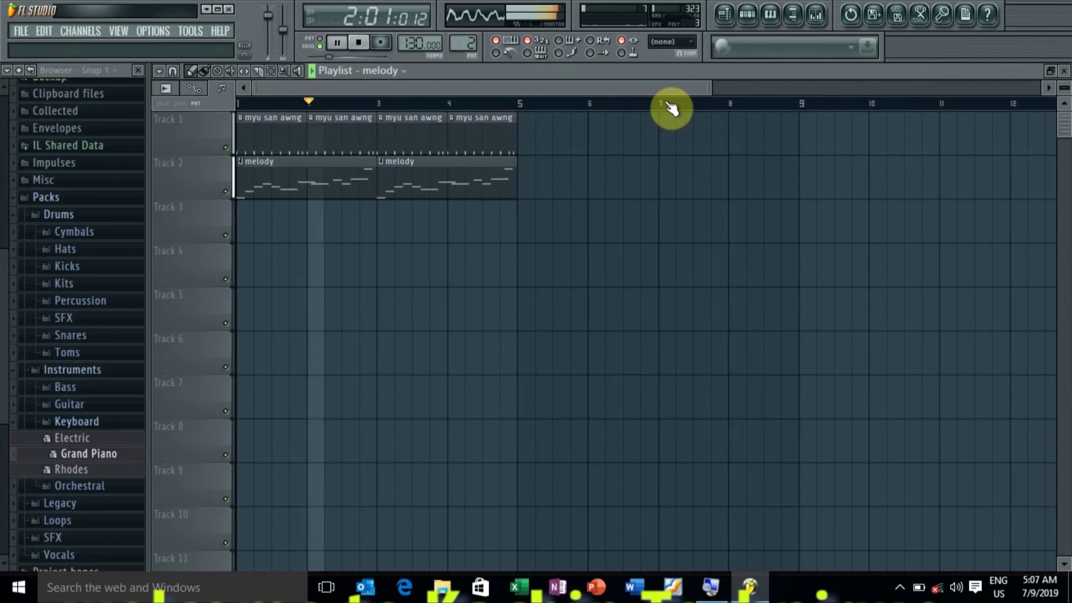
key("space")
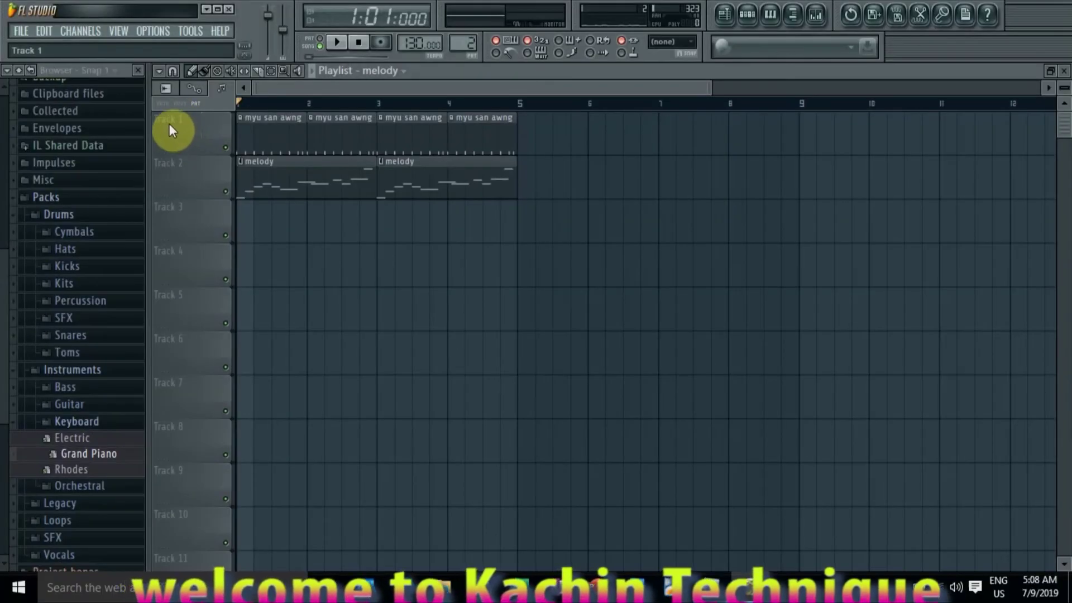
Step: Rename pattern 2 to 'grand piano', color it yellow, then make the drum pattern current
key("F2")
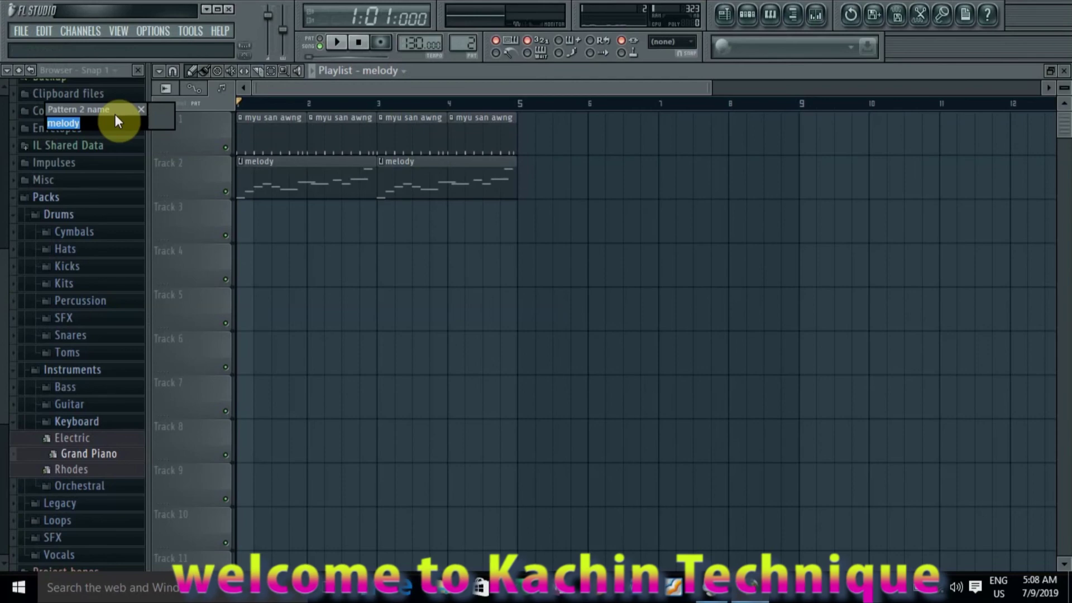
type("grand piano")
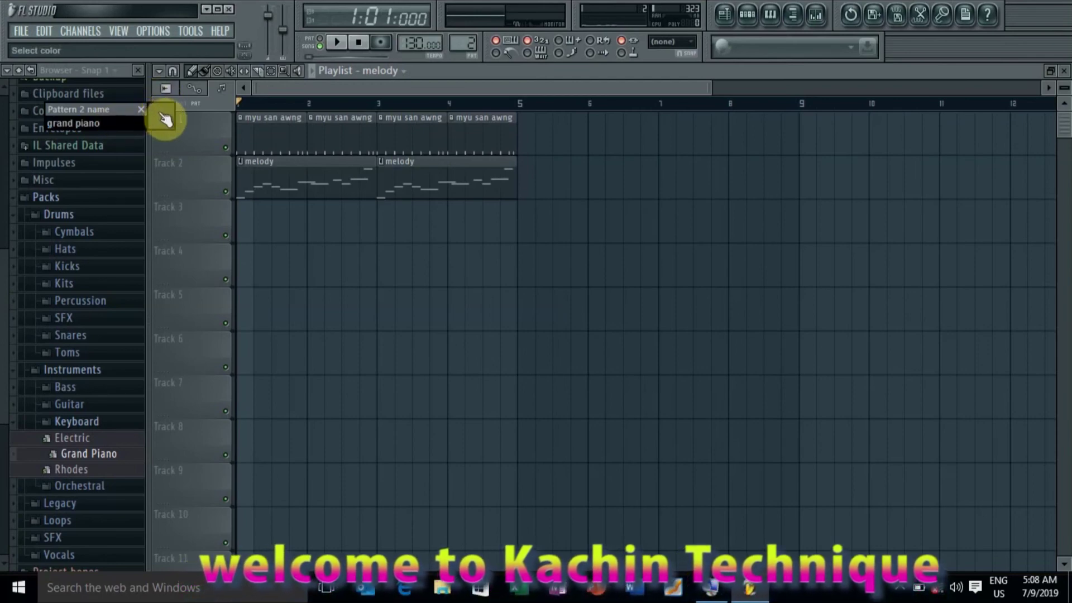
left_click(159, 112)
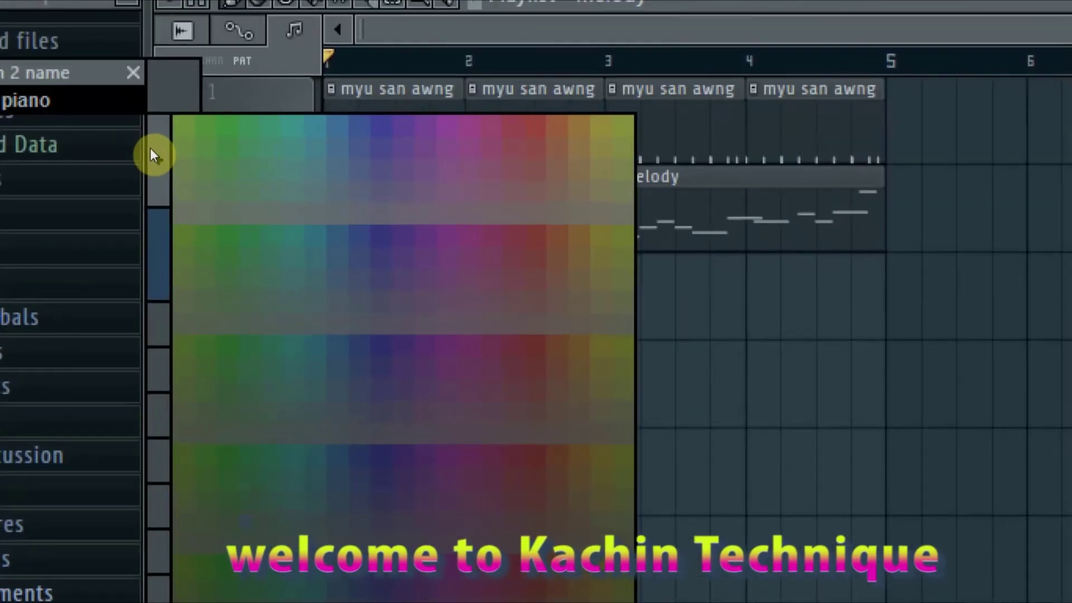
left_click(153, 152)
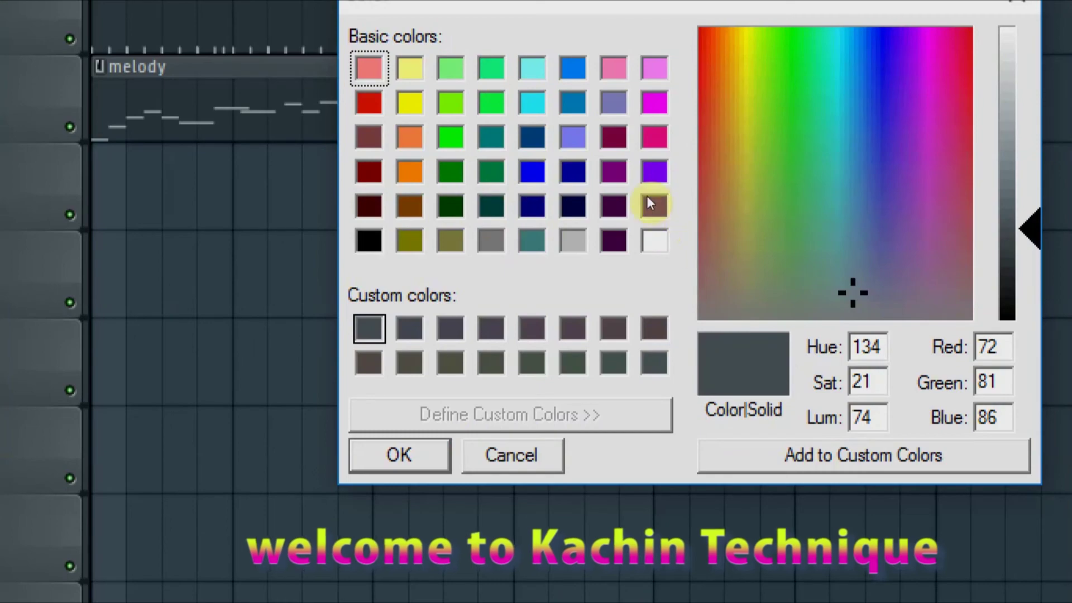
left_click(410, 102)
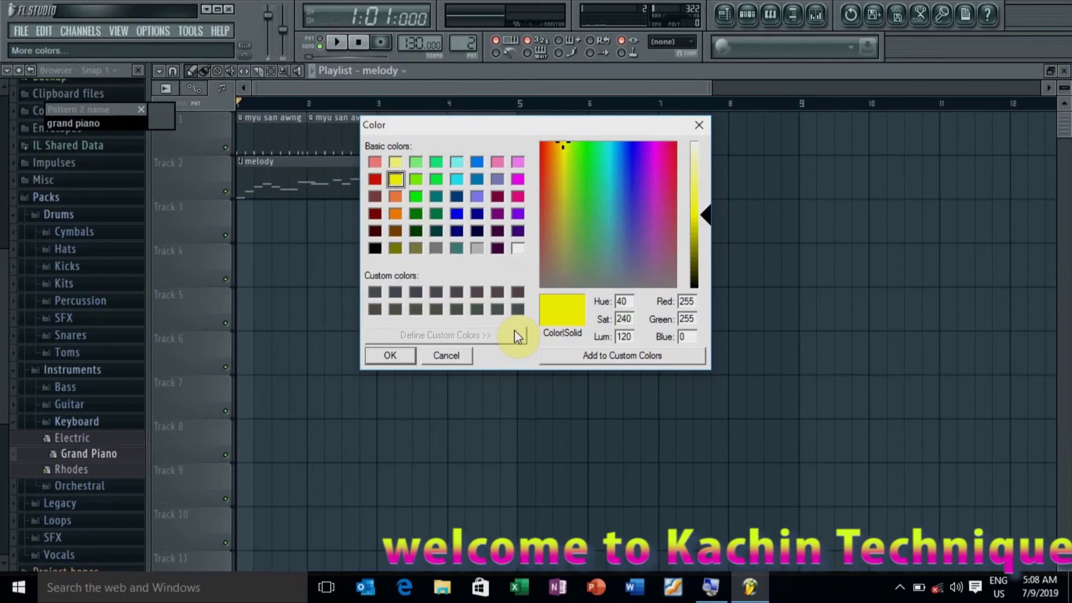
key("Return")
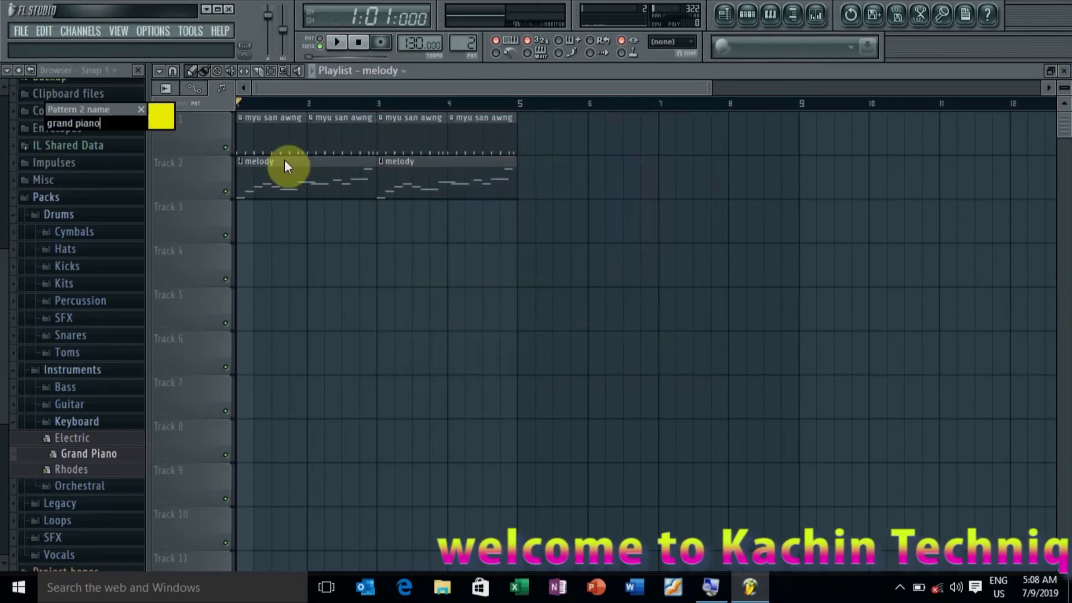
key("Return")
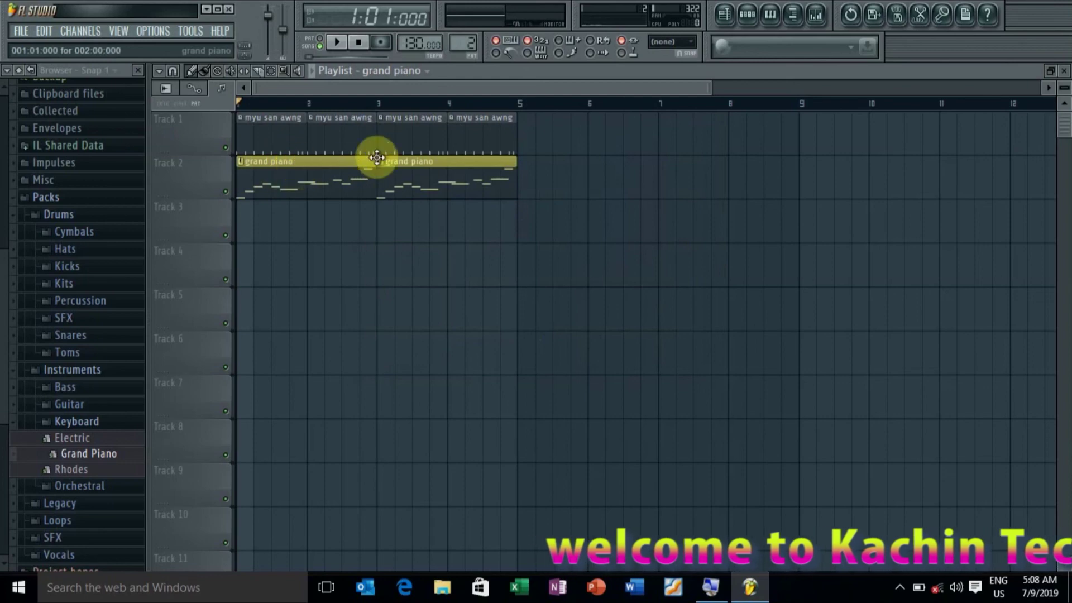
left_click(427, 71)
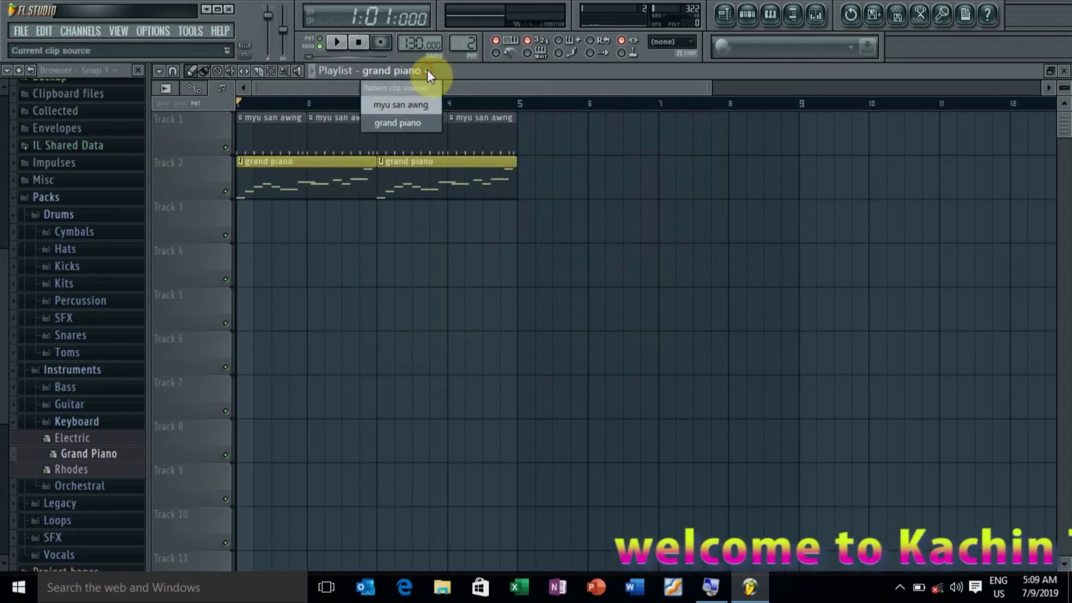
left_click(409, 103)
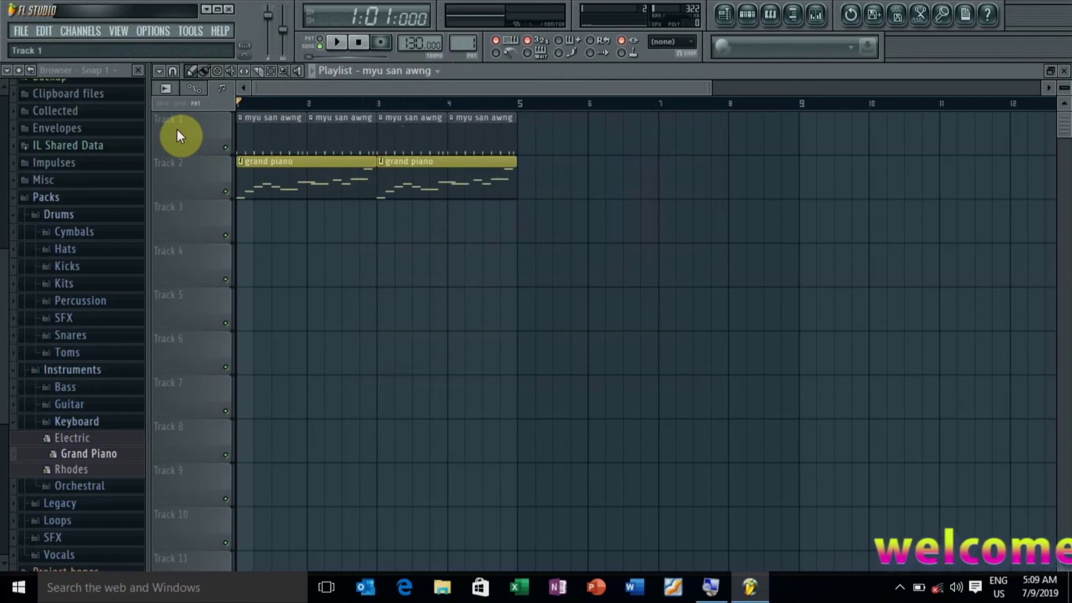
Step: Rename pattern 1 to 'drum beat' and give it blue from the full colour picker
key("F2")
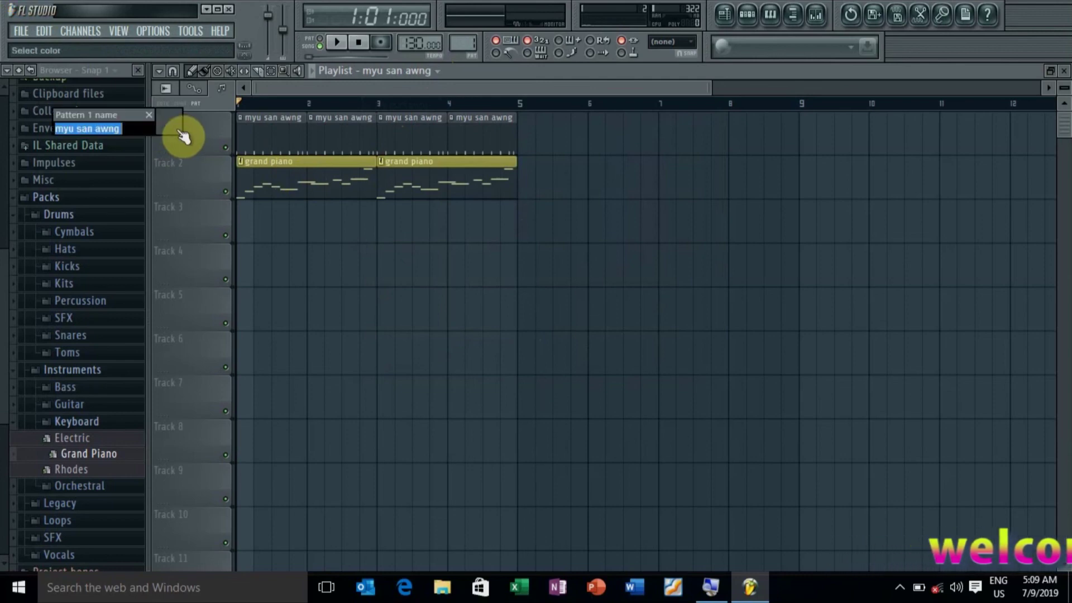
type("drum beat")
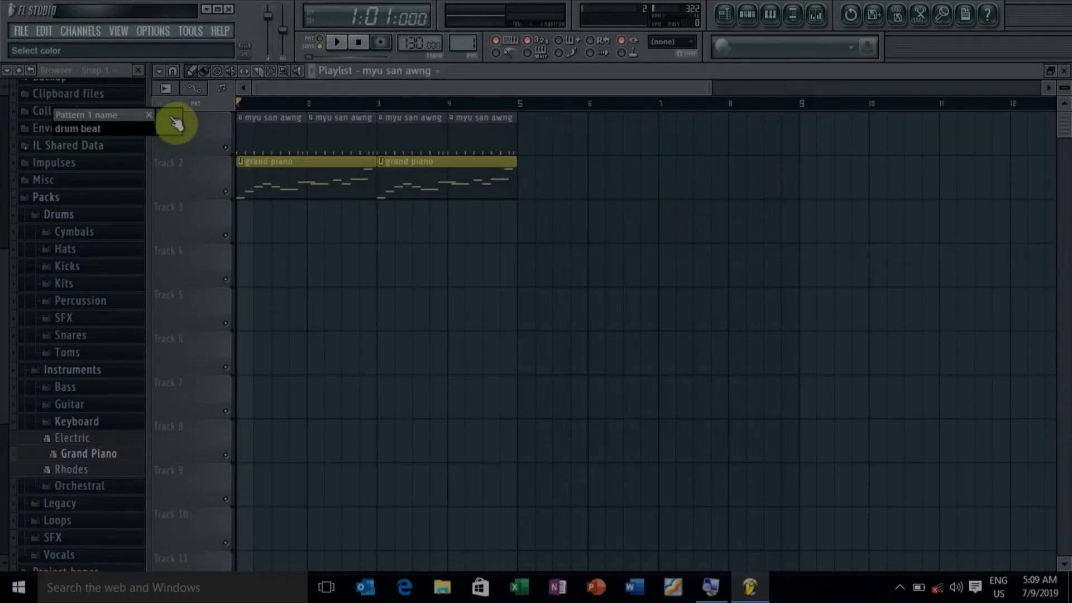
left_click(176, 123)
left_click(163, 151)
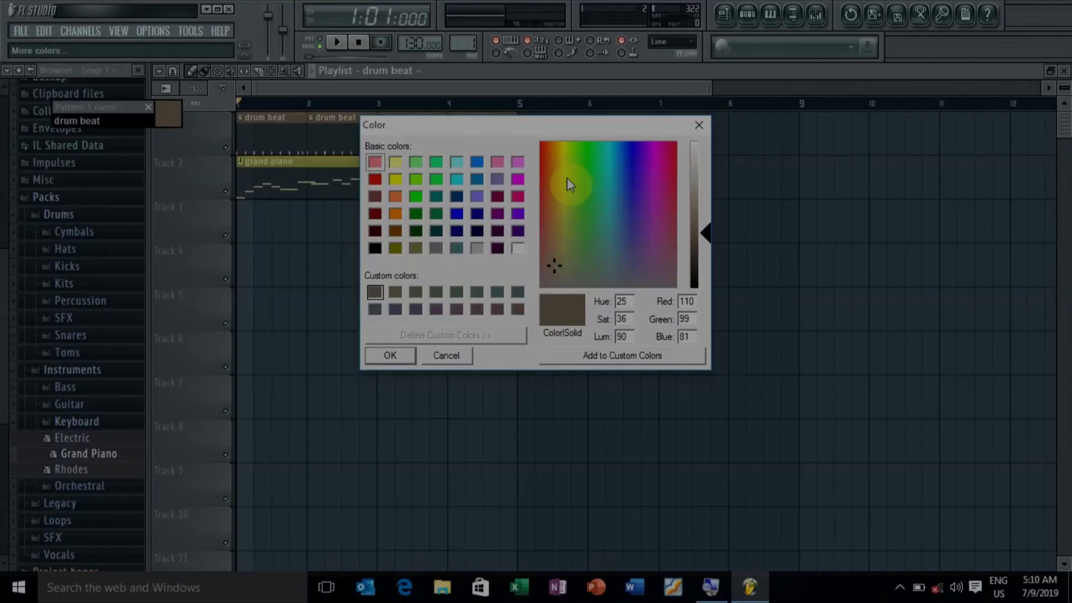
left_click(457, 215)
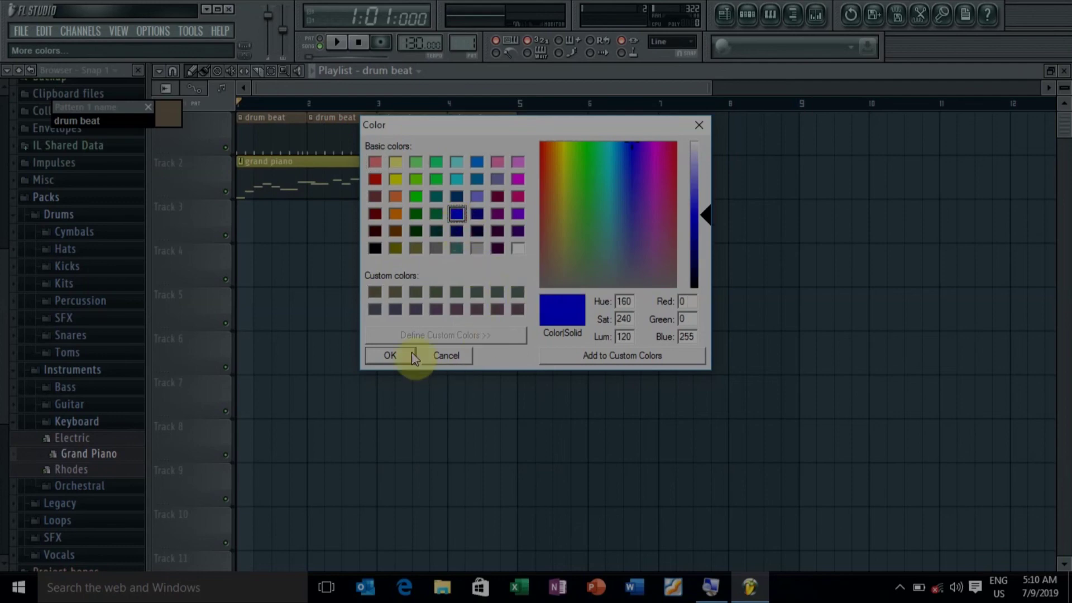
left_click(391, 355)
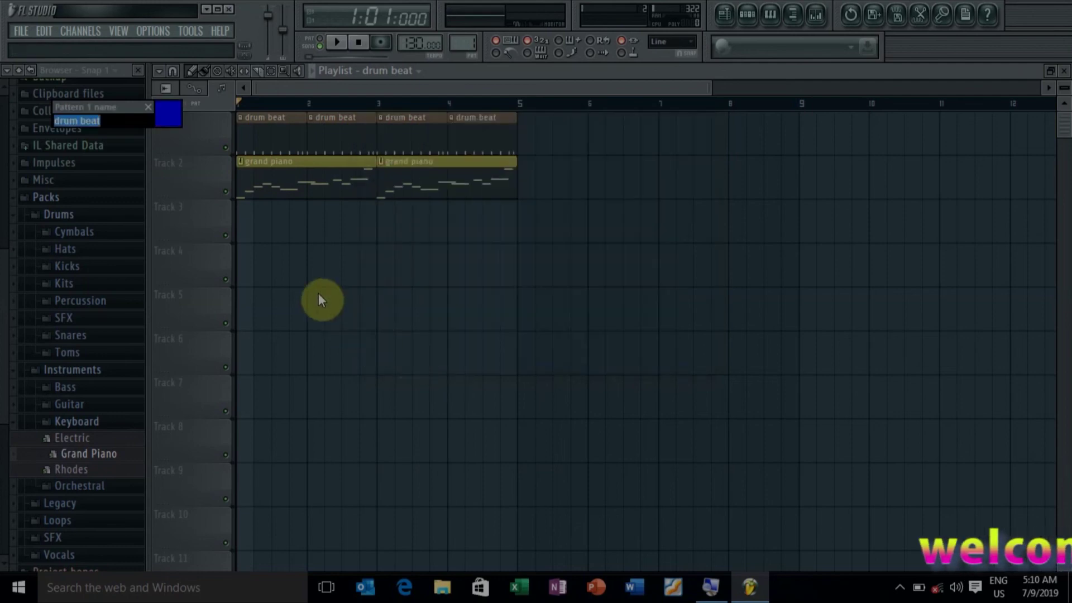
key("Return")
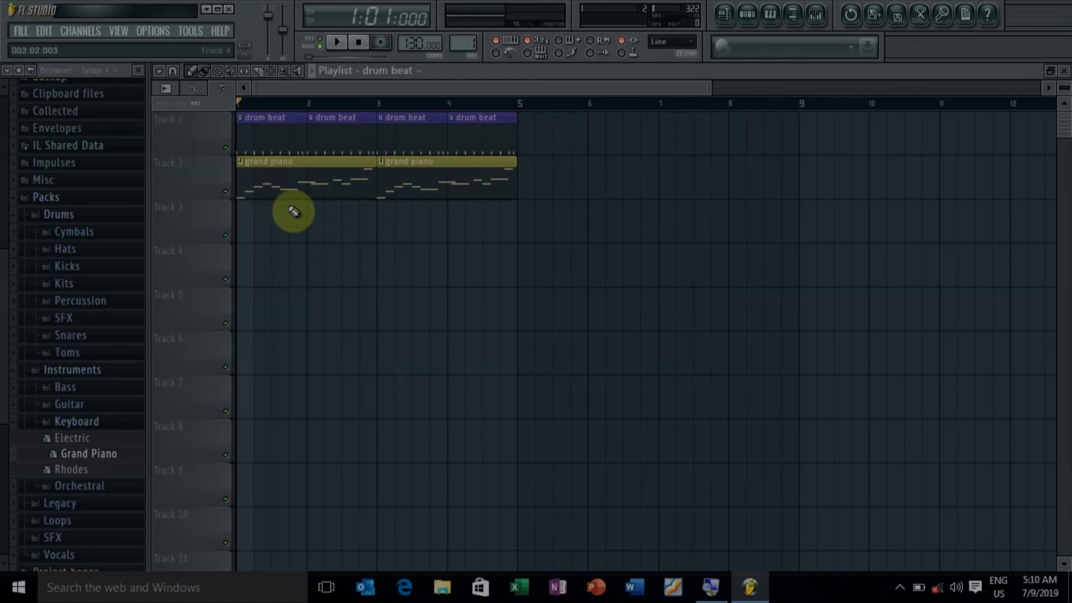